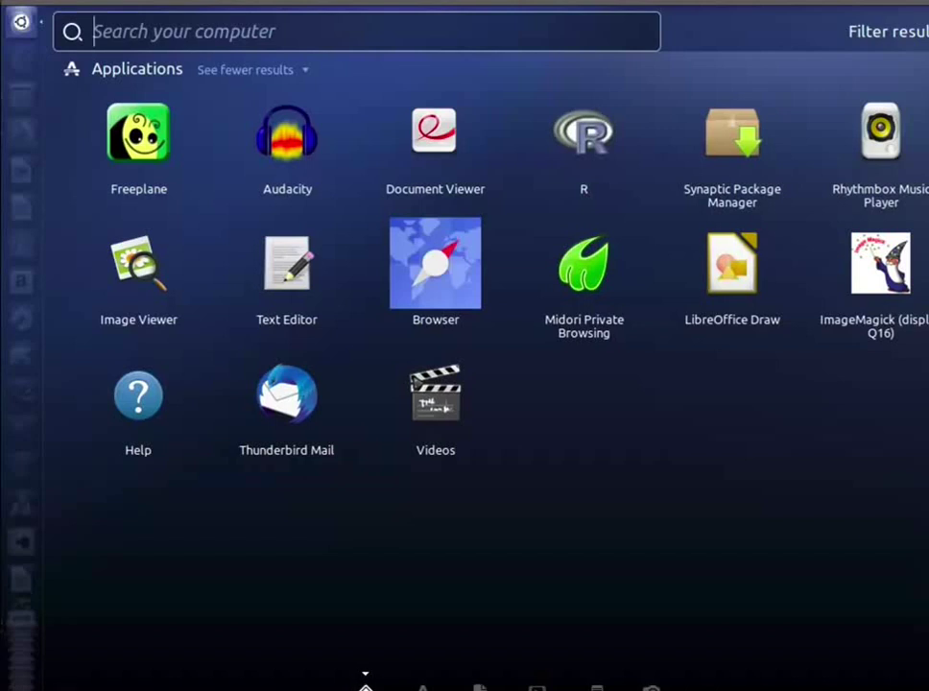
Search the Dash for 'freeplane' and launch Freeplane
{"action": "type", "text": "freeplane"}
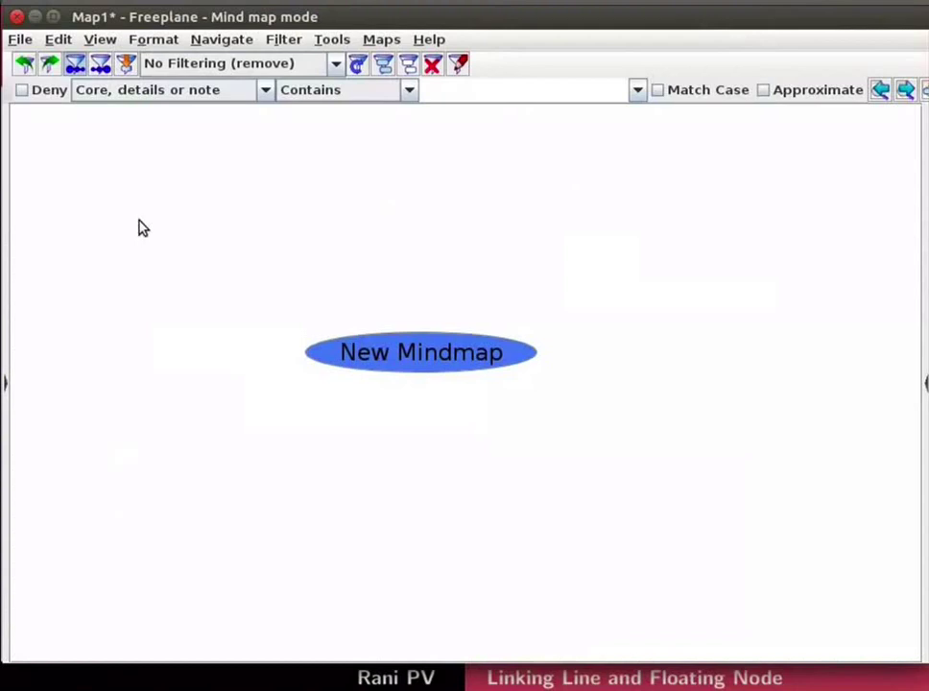
Open the saved map nodes.mm from the Desktop
{"action": "left_click", "coordinate": [20, 40]}
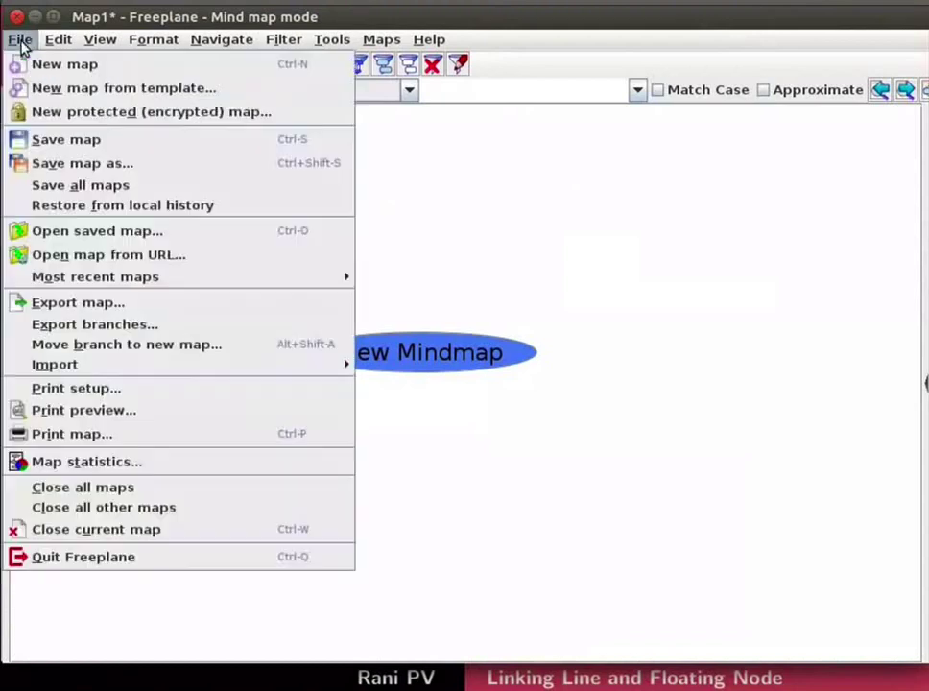
{"action": "left_click", "coordinate": [77, 231]}
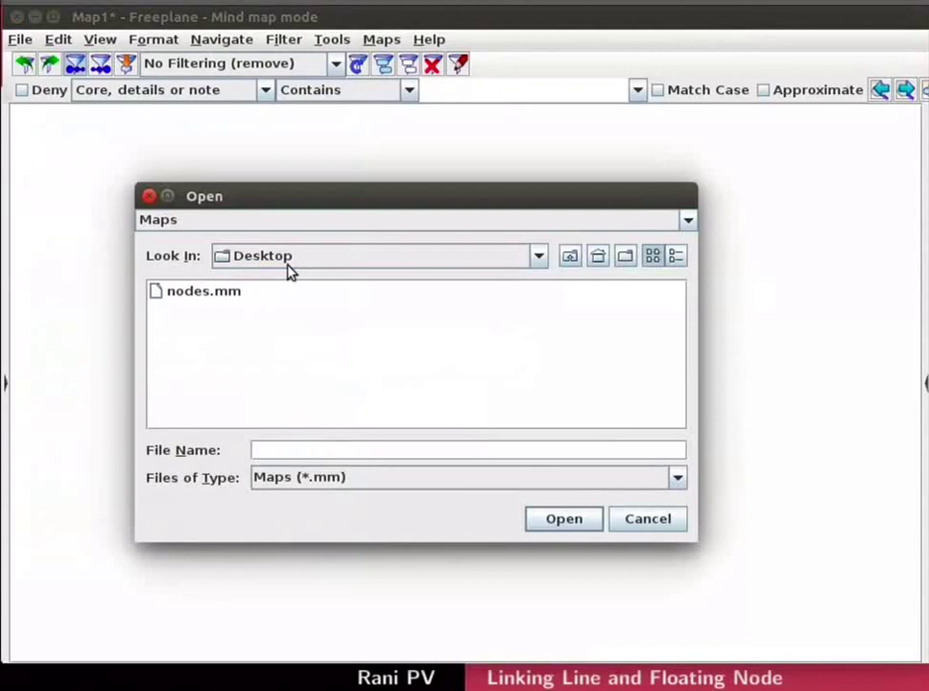
{"action": "left_click", "coordinate": [191, 297]}
{"action": "left_click", "coordinate": [553, 527]}
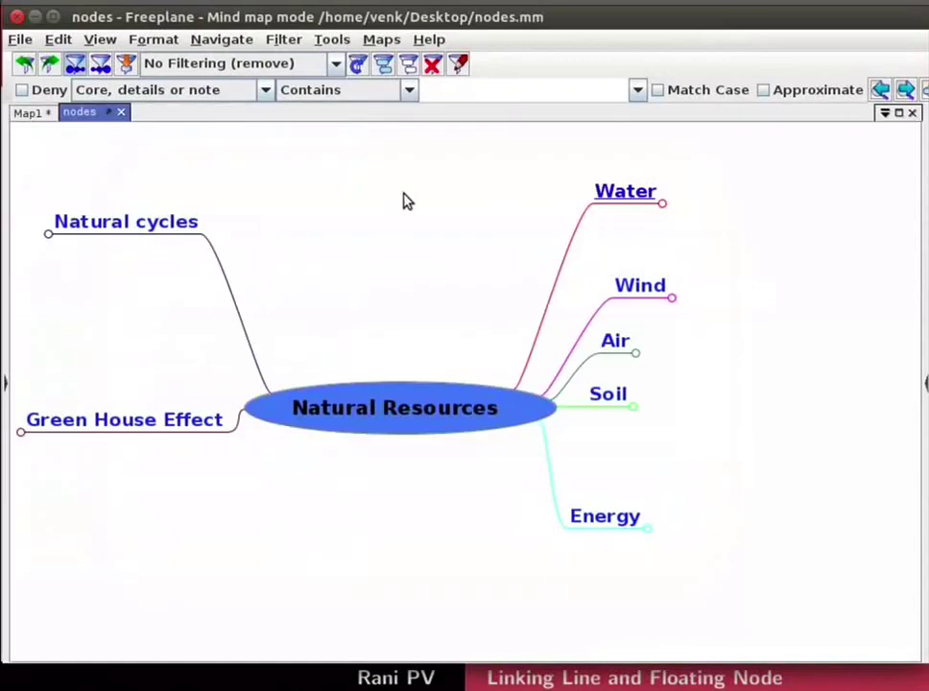
Unfold all branches of the map with Navigate > Fold > Unfold all
{"action": "left_click", "coordinate": [242, 42]}
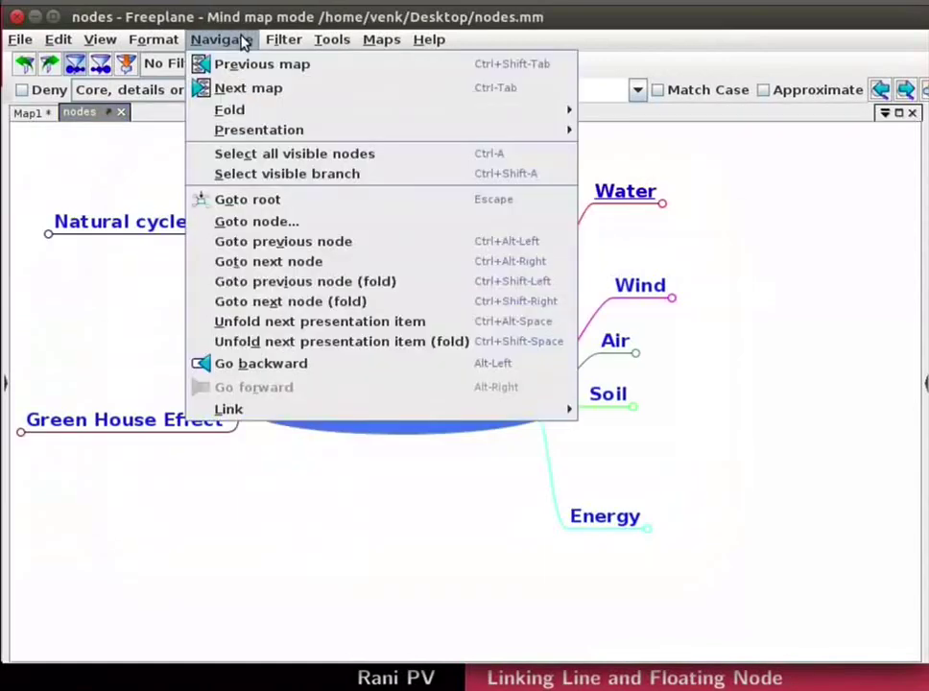
{"action": "mouse_move", "coordinate": [317, 110]}
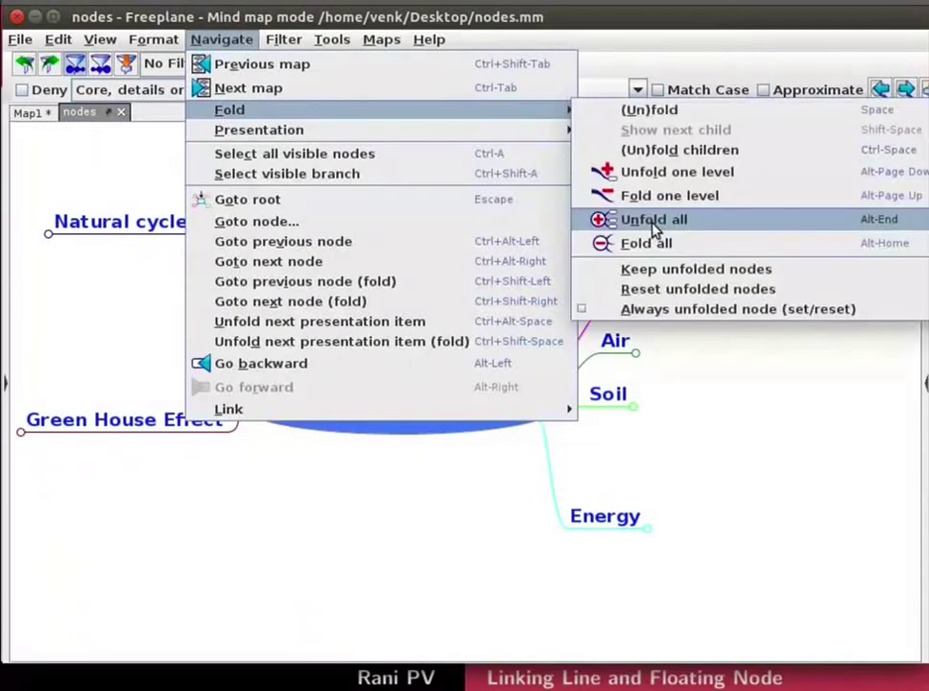
{"action": "left_click", "coordinate": [653, 221]}
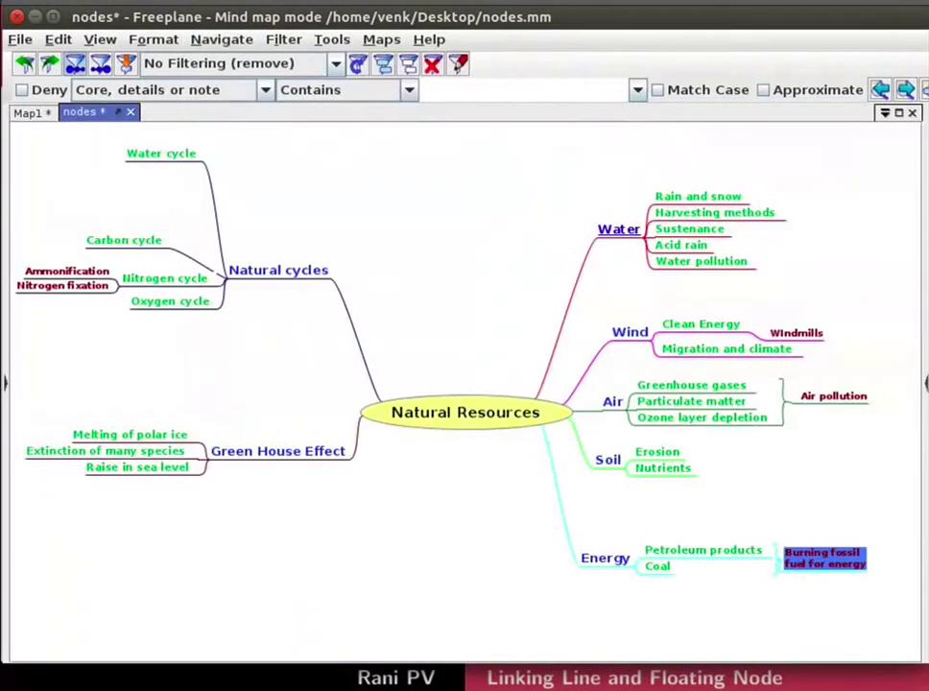
Connect 'Burning fossil fuel for energy' to 'Air pollution' with an arrow using Ctrl+L
{"action": "mouse_move", "coordinate": [825, 557]}
{"action": "left_mouse_down"}
{"action": "mouse_move", "coordinate": [832, 410]}
{"action": "mouse_move", "coordinate": [840, 408]}
{"action": "mouse_move", "coordinate": [830, 441]}
{"action": "left_mouse_up"}
{"action": "scroll", "coordinate": [821, 449], "scroll_direction": "up", "scroll_amount": 3}
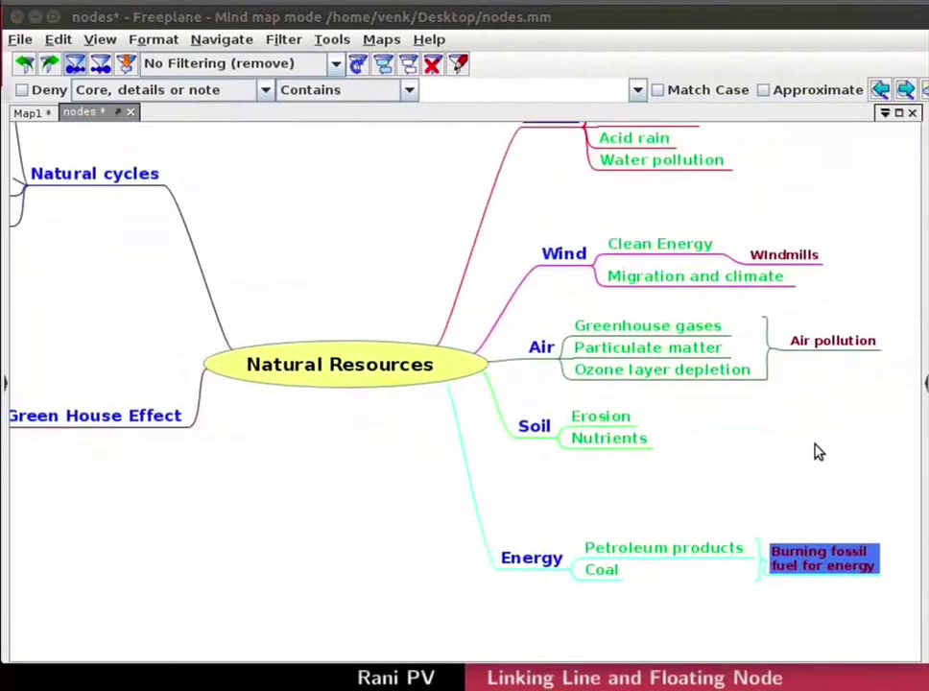
{"action": "left_click_drag", "start_coordinate": [816, 451], "coordinate": [629, 423]}
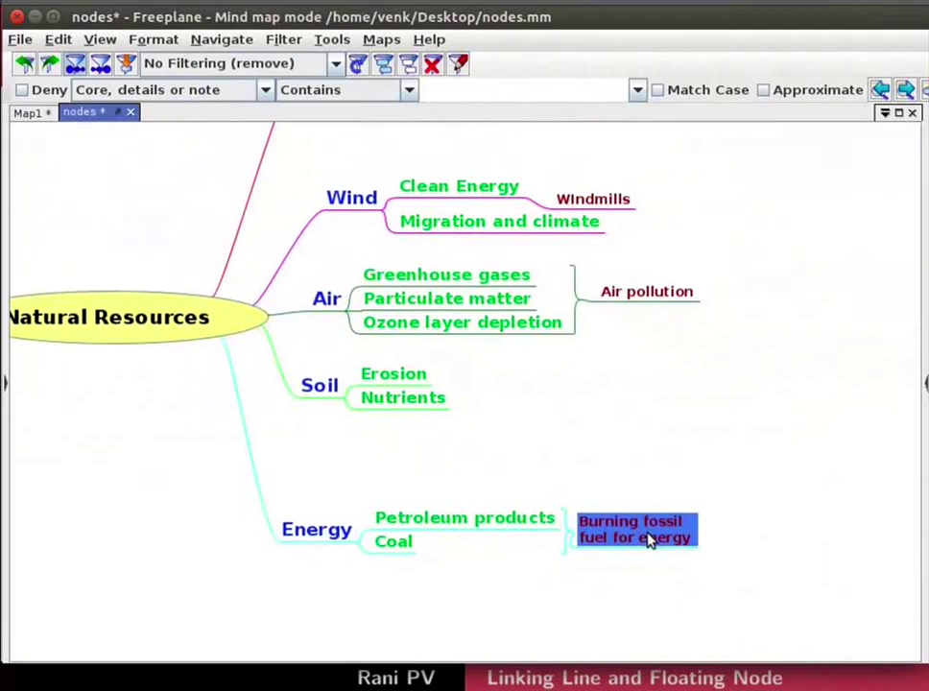
{"action": "left_click", "coordinate": [663, 301], "text": "ctrl"}
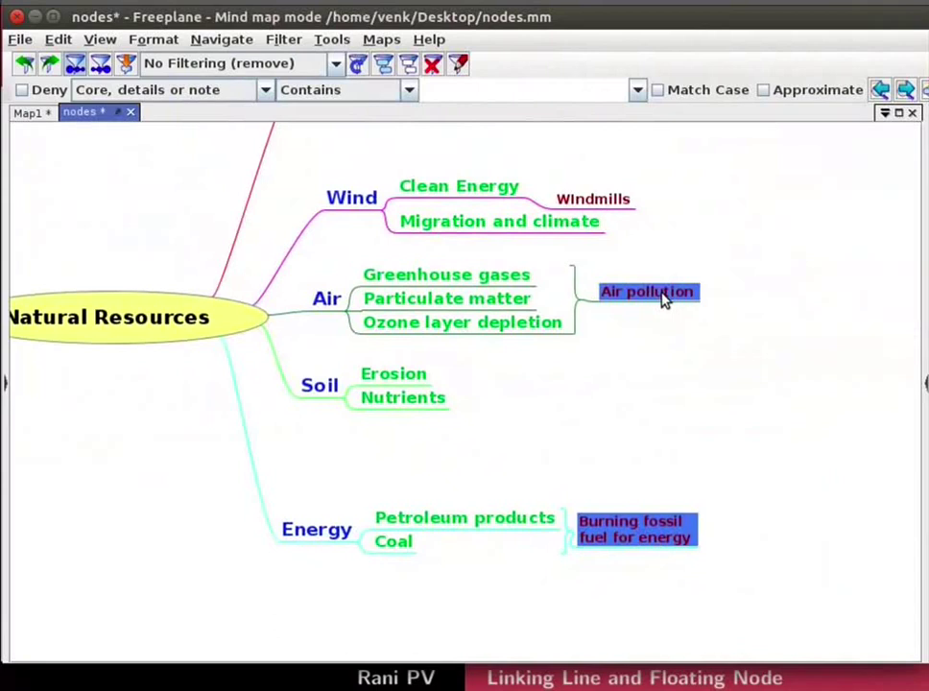
{"action": "key", "text": "ctrl+l"}
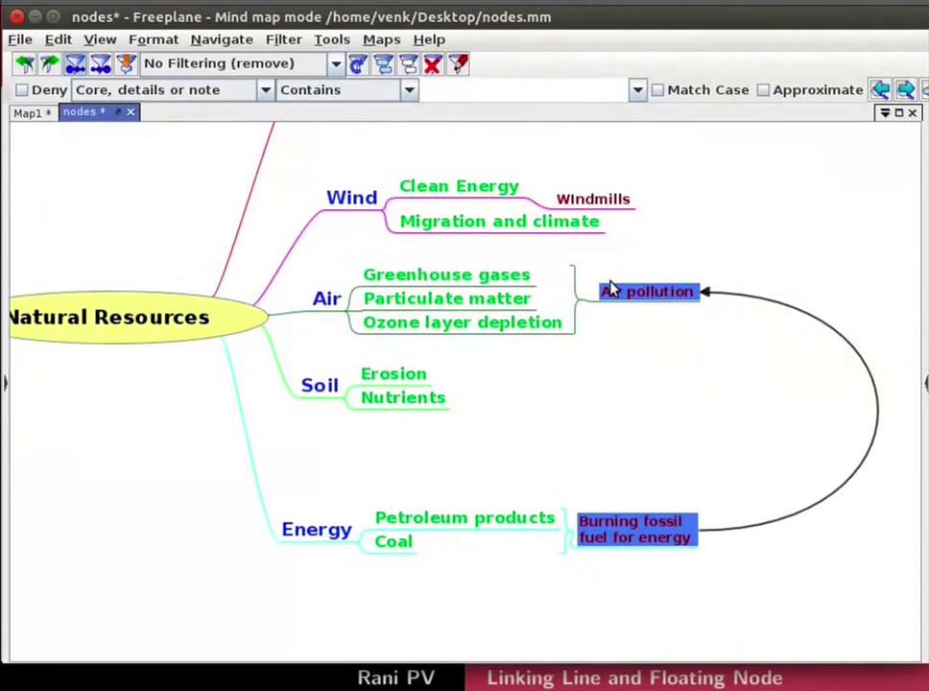
{"action": "left_click", "coordinate": [55, 38]}
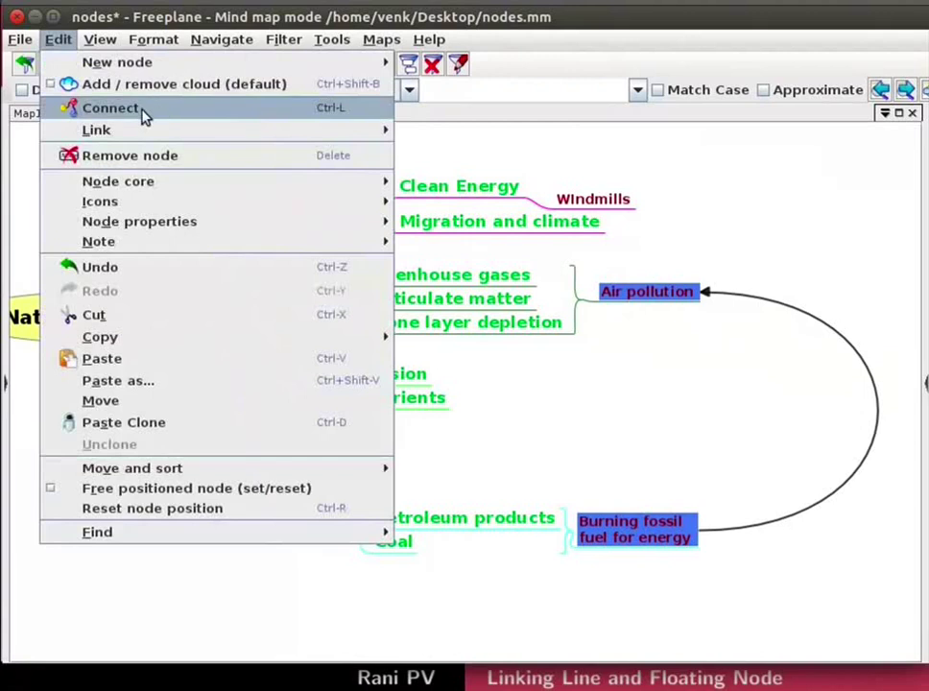
{"action": "left_click", "coordinate": [143, 113]}
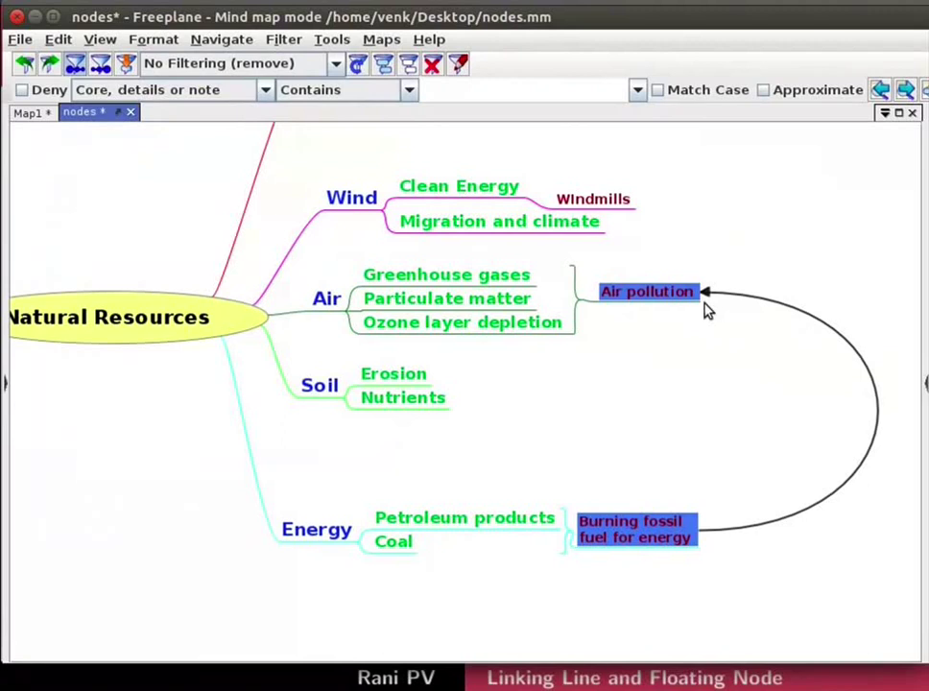
Give the connector the middle label 'Contributing factors', keeping Draw arrow forward and Curve shape
{"action": "double_click", "coordinate": [861, 363]}
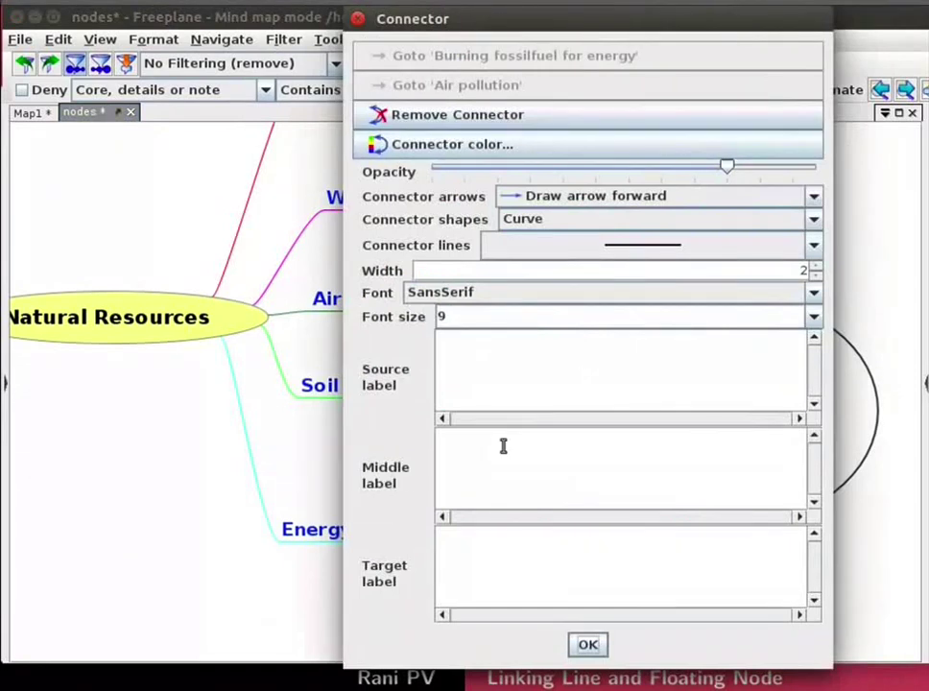
{"action": "left_click", "coordinate": [469, 454]}
{"action": "type", "text": "Contributing factors"}
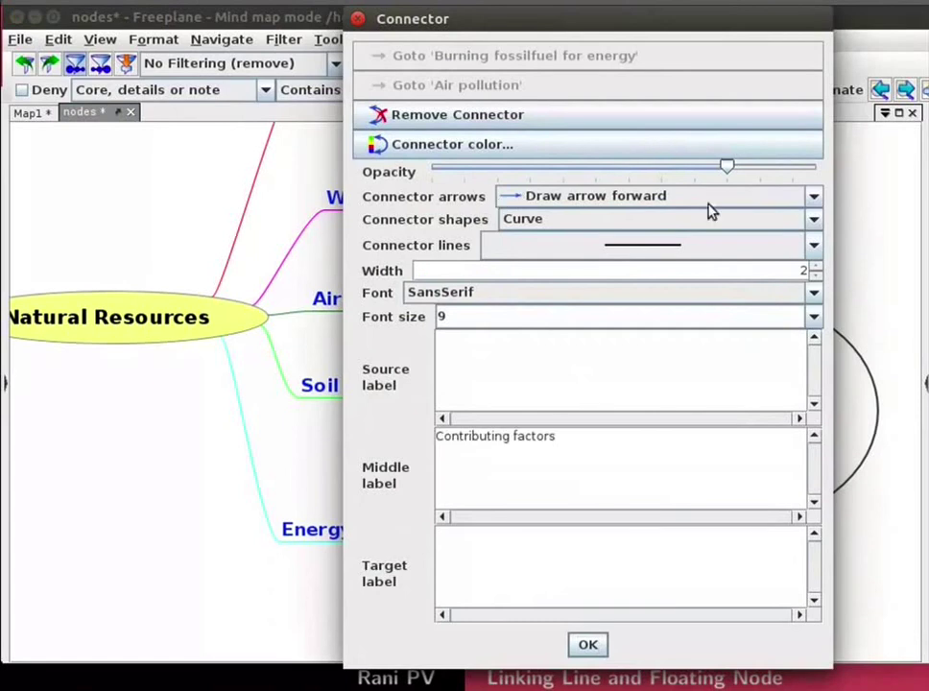
{"action": "left_click", "coordinate": [814, 202]}
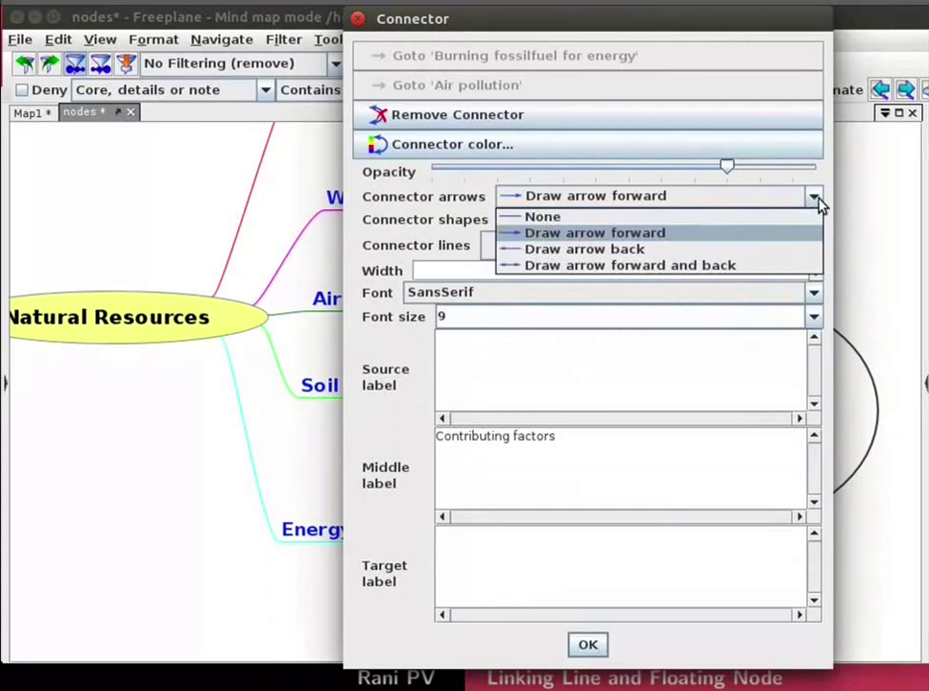
{"action": "left_click", "coordinate": [818, 203]}
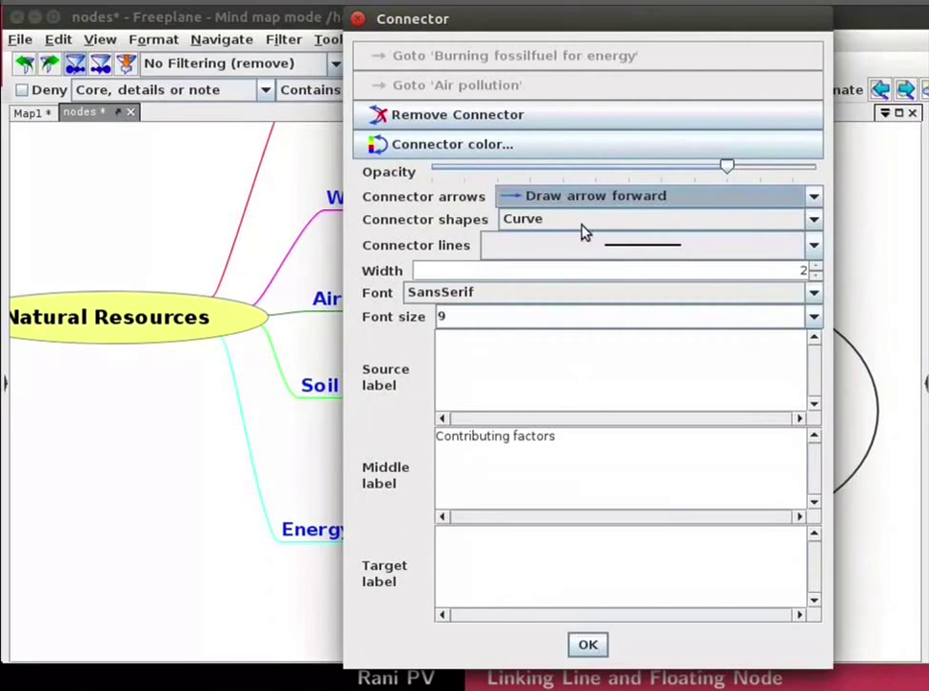
{"action": "left_click", "coordinate": [815, 223]}
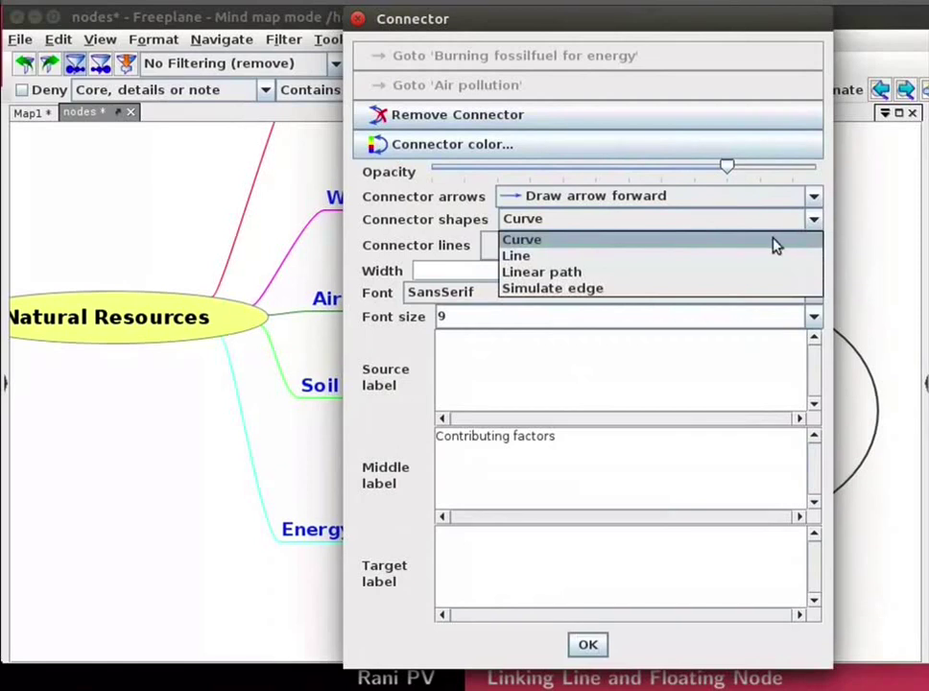
{"action": "left_click", "coordinate": [775, 240]}
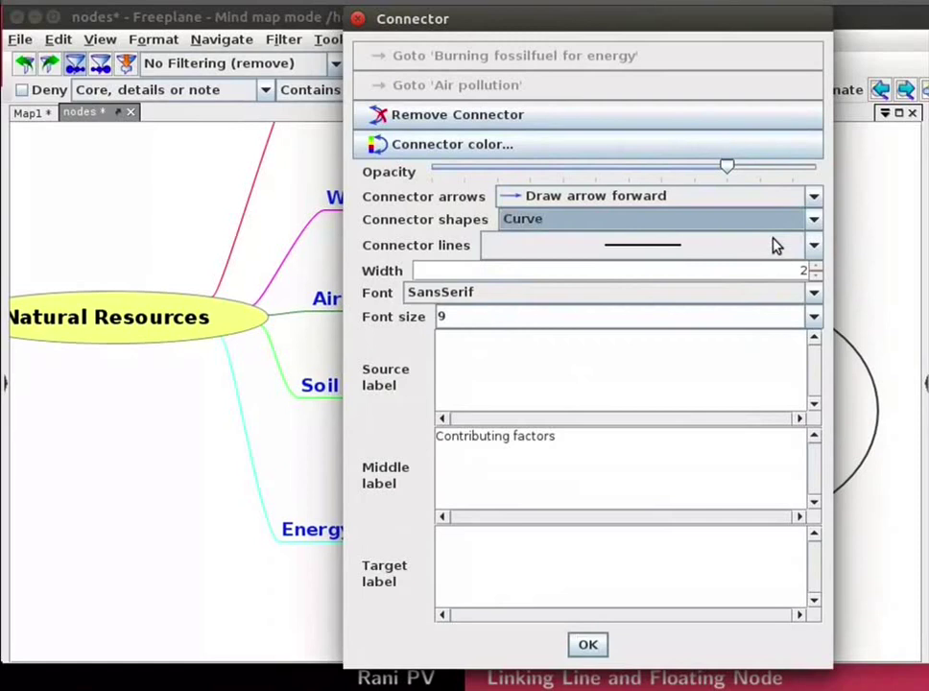
{"action": "left_click", "coordinate": [589, 645]}
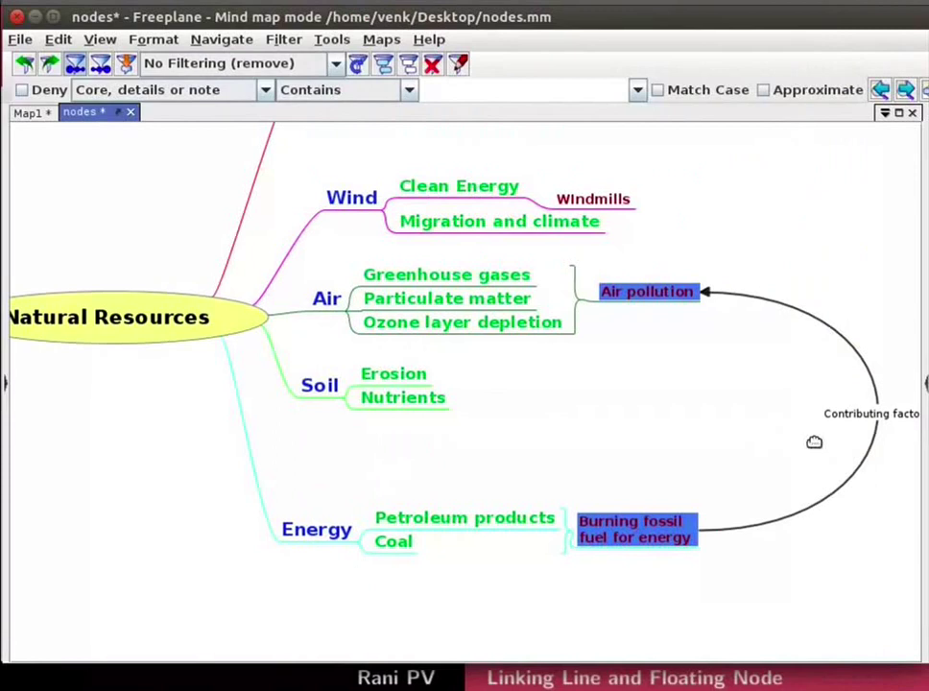
Drag the connector's arc leftward into a tighter curve near the linked nodes
{"action": "left_click_drag", "start_coordinate": [814, 443], "coordinate": [785, 440]}
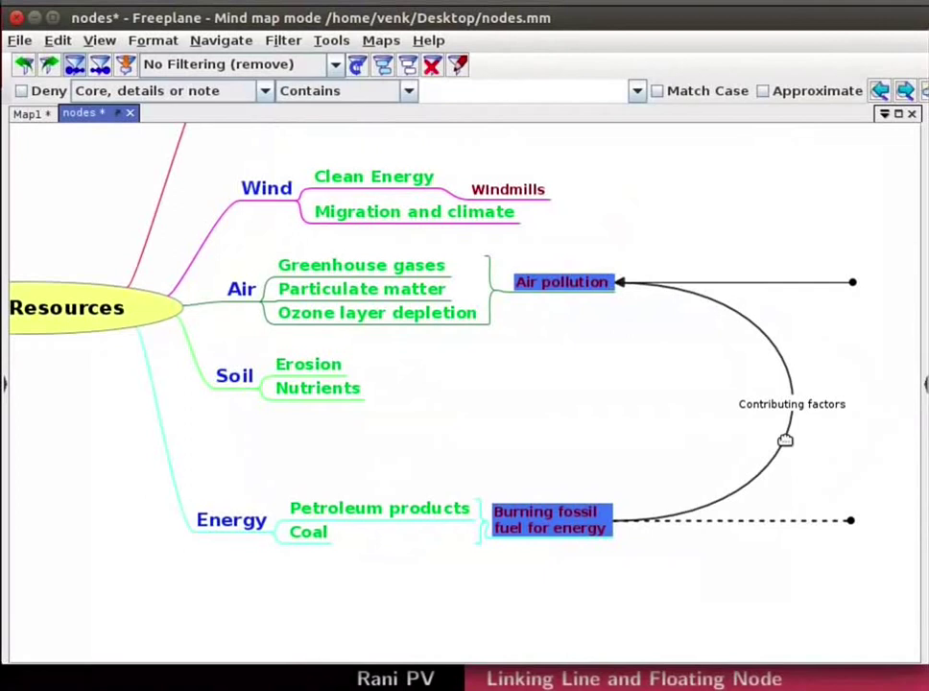
{"action": "left_click_drag", "start_coordinate": [785, 441], "coordinate": [686, 443]}
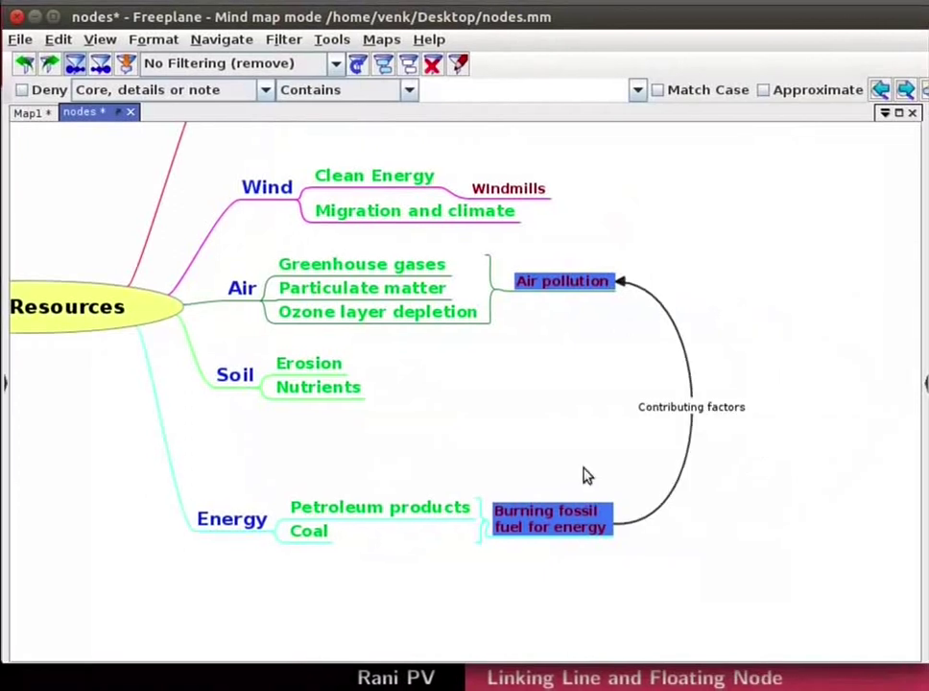
Set the Clean Energy node's shape to Bubble in the Format panel
{"action": "left_click", "coordinate": [373, 179]}
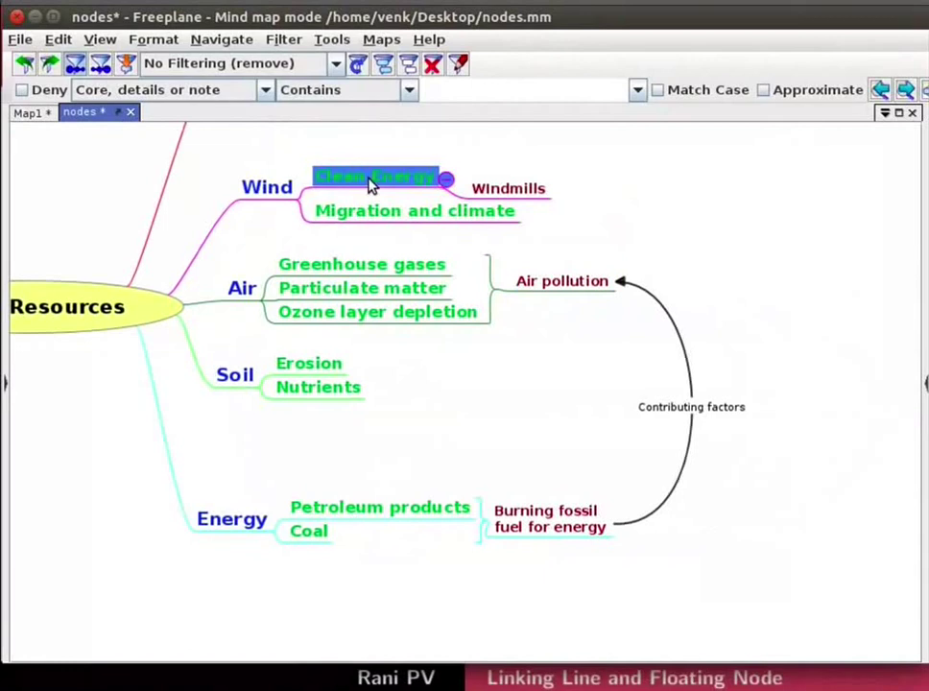
{"action": "left_click", "coordinate": [924, 384]}
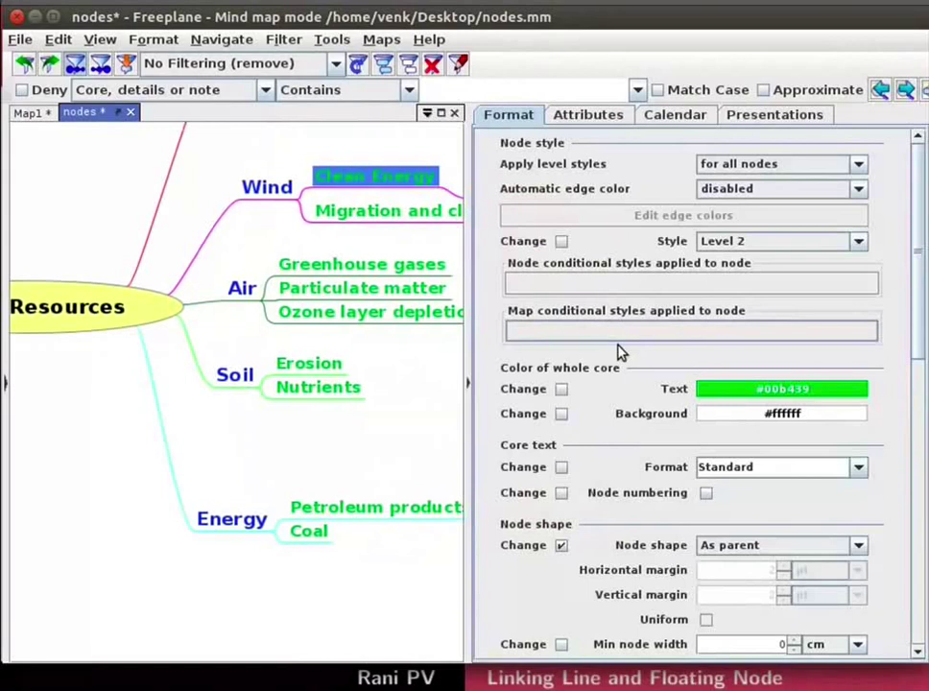
{"action": "scroll", "coordinate": [643, 284], "scroll_direction": "down", "scroll_amount": 5}
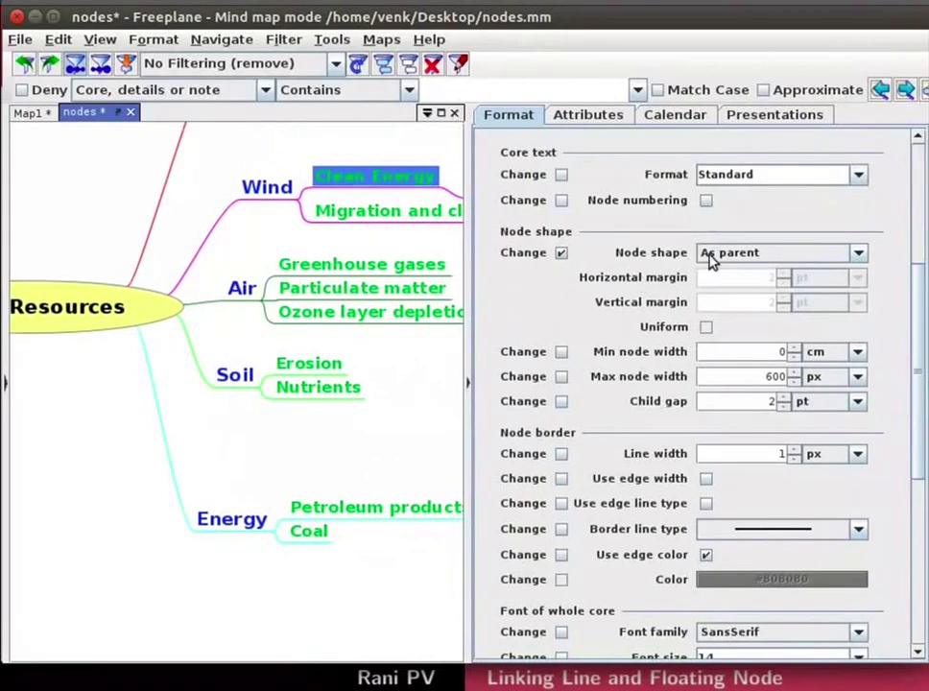
{"action": "left_click", "coordinate": [860, 259]}
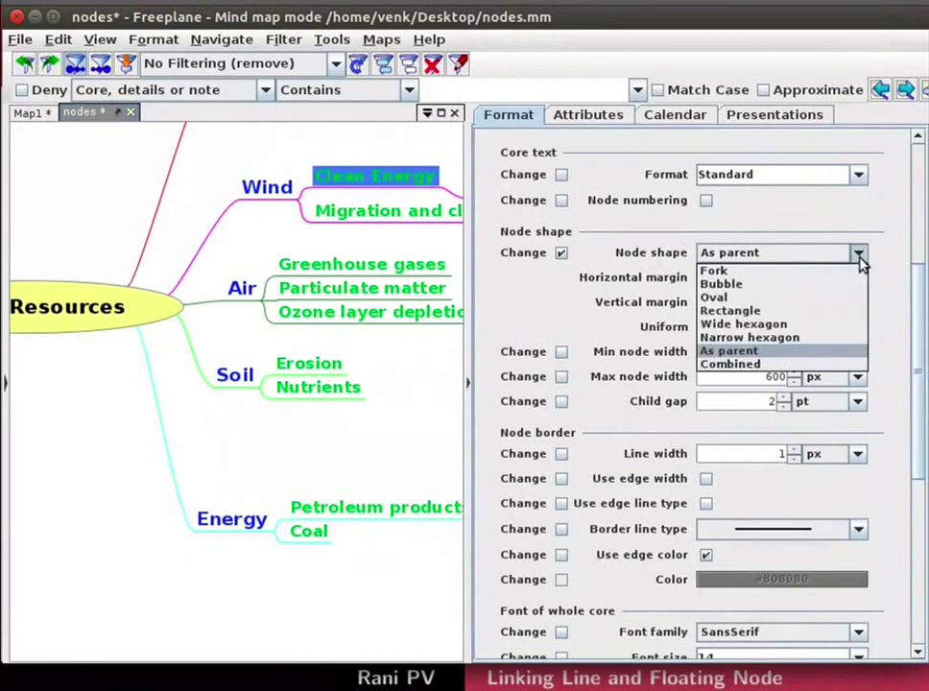
{"action": "left_click", "coordinate": [720, 284]}
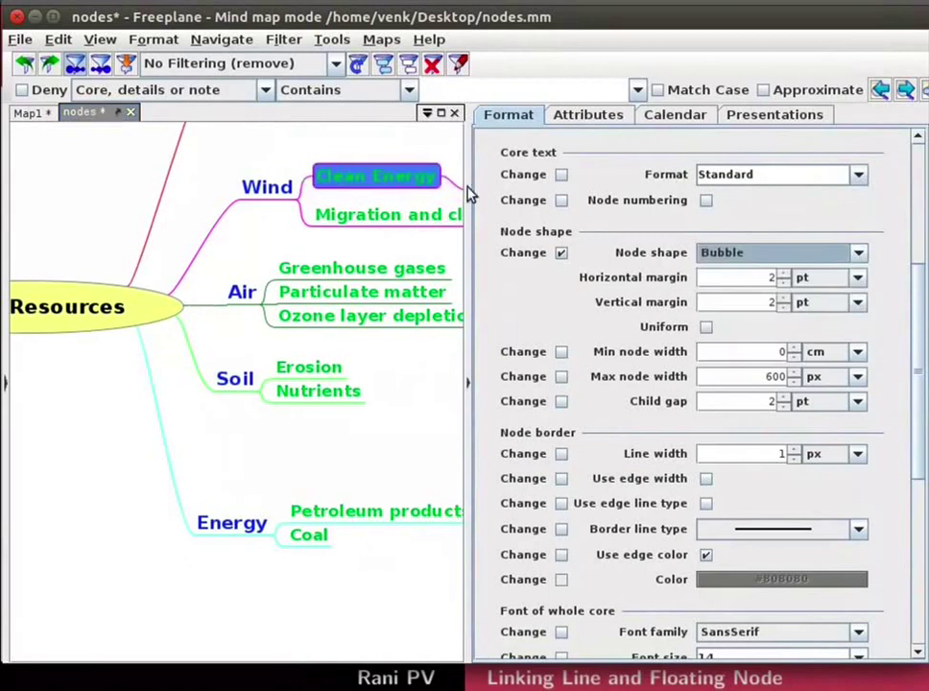
Compare Windmills with Clean Energy to confirm Windmills keeps the default shape
{"action": "mouse_move", "coordinate": [391, 357]}
{"action": "left_mouse_down"}
{"action": "mouse_move", "coordinate": [284, 367]}
{"action": "mouse_move", "coordinate": [269, 379]}
{"action": "left_mouse_up"}
{"action": "left_click", "coordinate": [331, 213]}
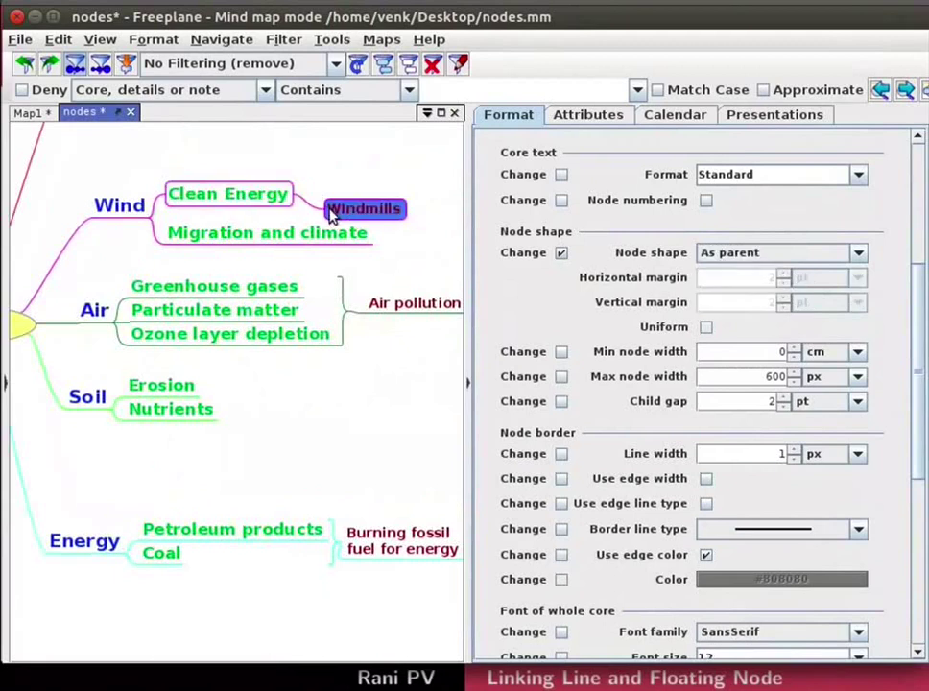
{"action": "left_click", "coordinate": [245, 200]}
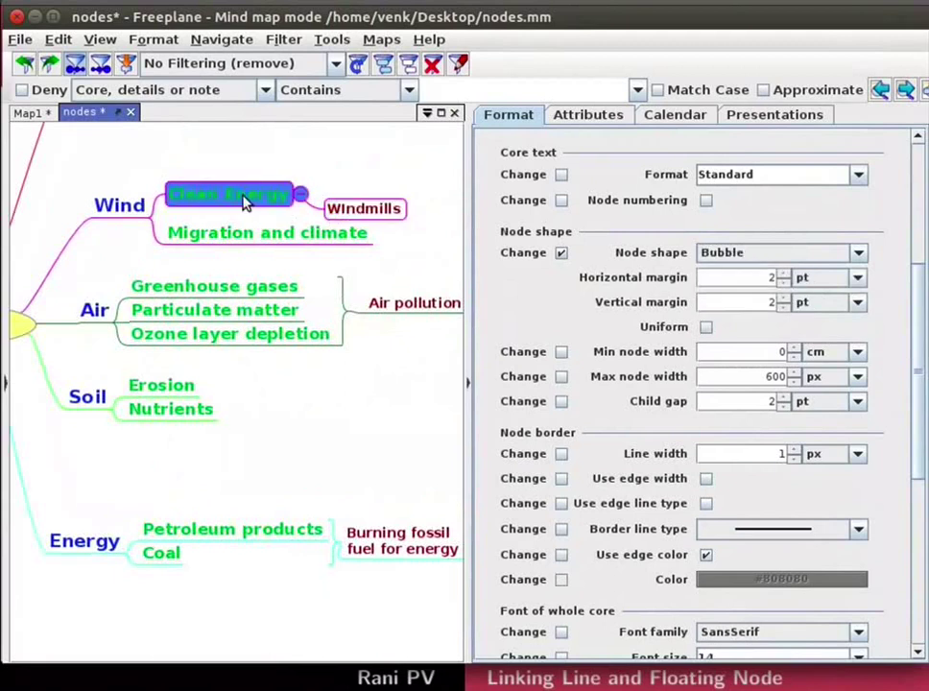
{"action": "left_click", "coordinate": [377, 213]}
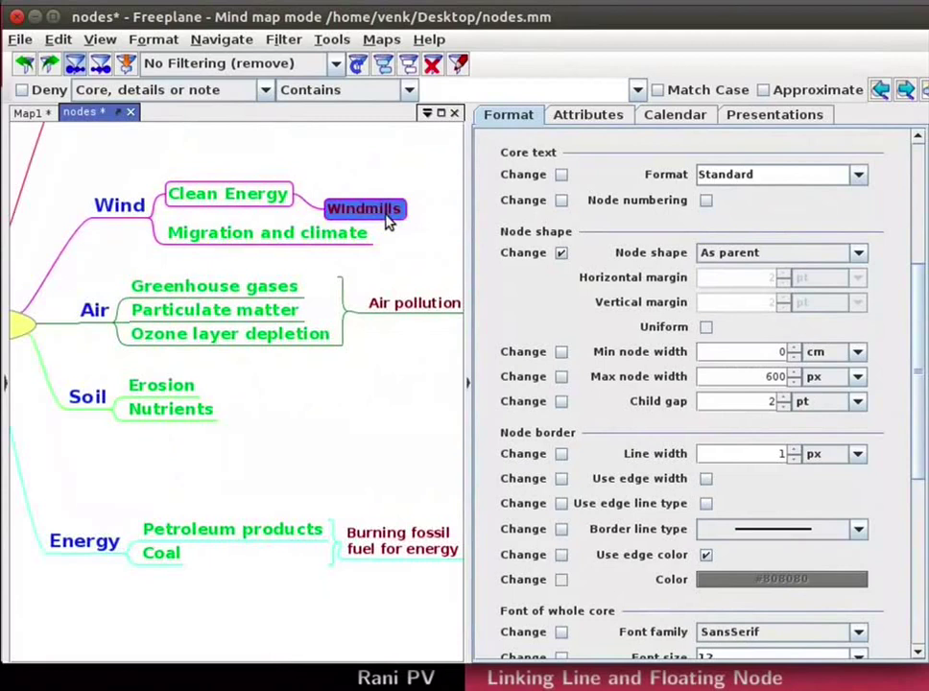
Add a grey Arc cloud (#f0f0f0) around Clean Energy and Windmills via the Clouds setting
{"action": "left_click", "coordinate": [257, 199]}
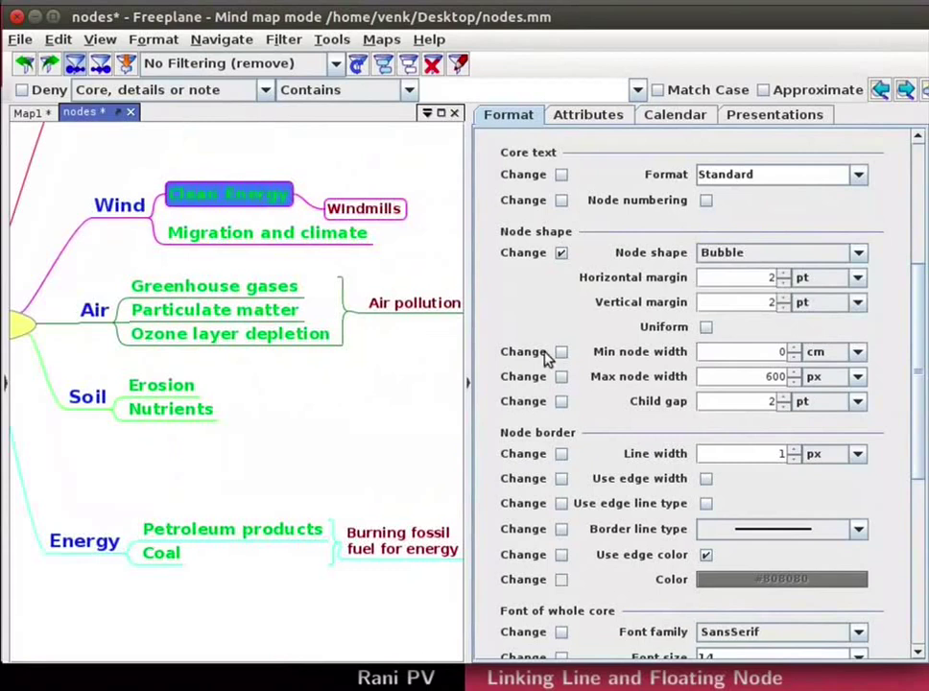
{"action": "scroll", "coordinate": [595, 415], "scroll_direction": "down", "scroll_amount": 7}
{"action": "scroll", "coordinate": [591, 442], "scroll_direction": "up", "scroll_amount": 1}
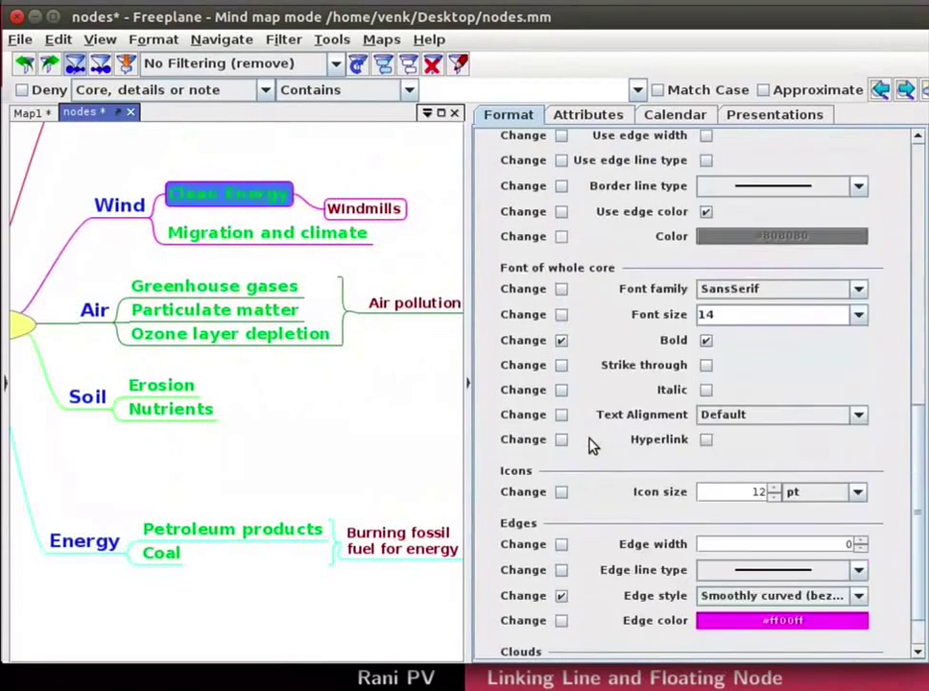
{"action": "scroll", "coordinate": [597, 464], "scroll_direction": "down", "scroll_amount": 2}
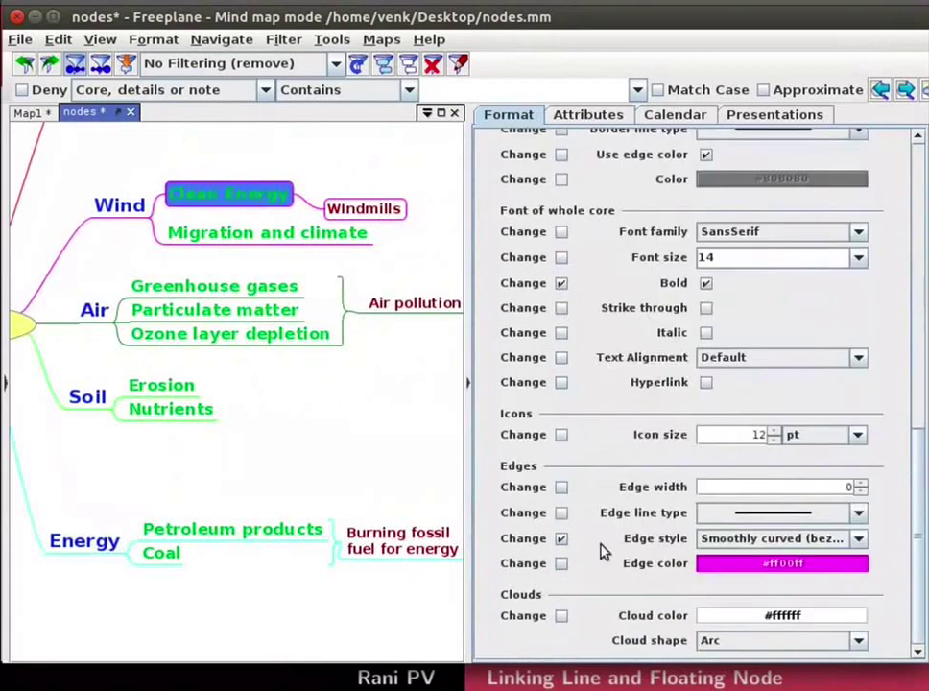
{"action": "left_click", "coordinate": [561, 617]}
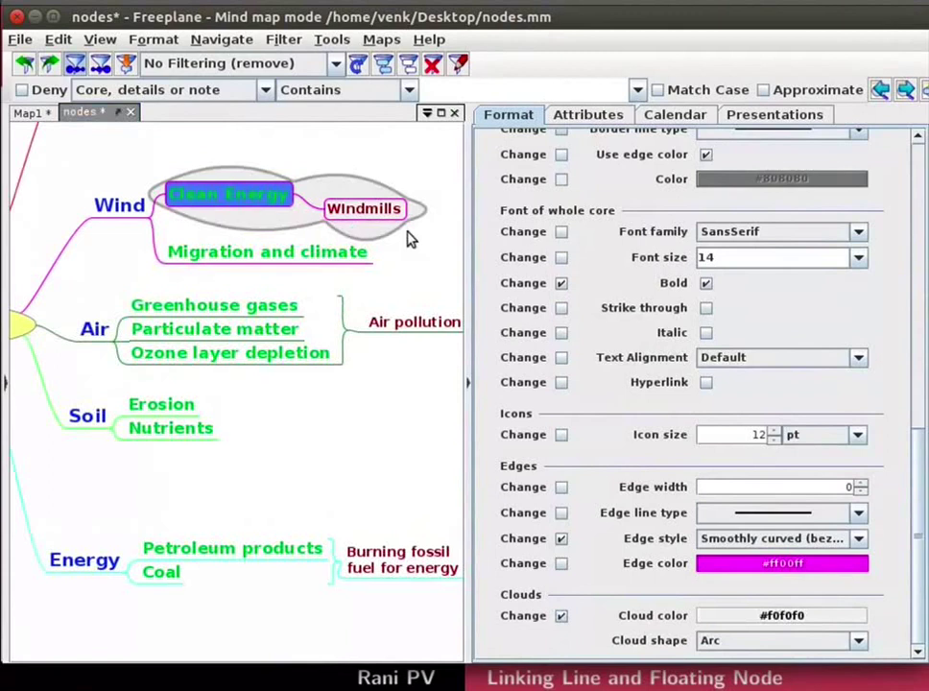
Change the cloud color to light blue #66ccff
{"action": "left_click", "coordinate": [755, 626]}
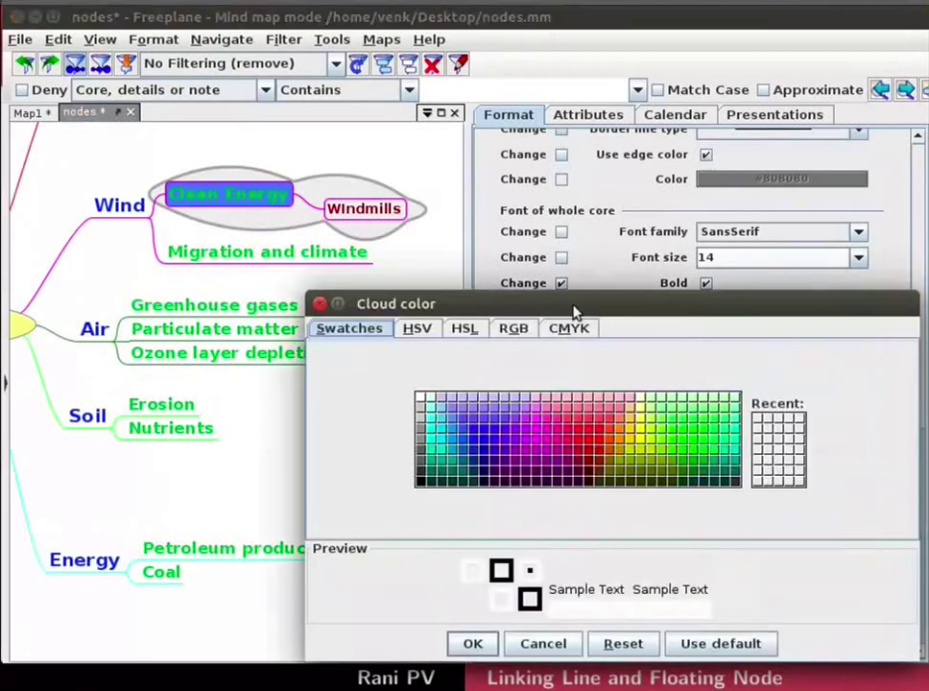
{"action": "left_click_drag", "start_coordinate": [572, 305], "coordinate": [461, 235]}
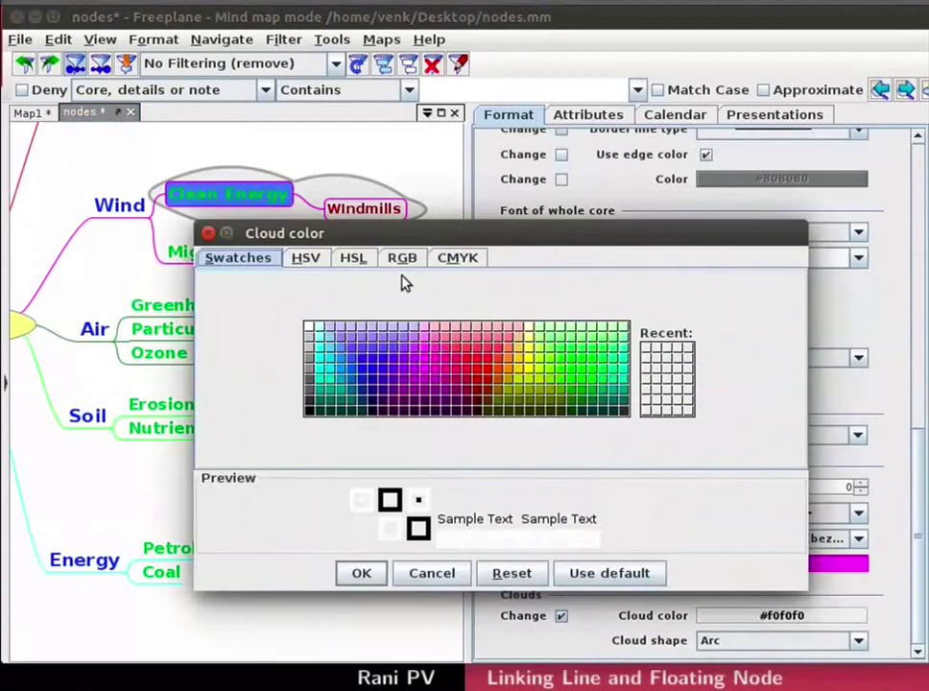
{"action": "left_click", "coordinate": [331, 351]}
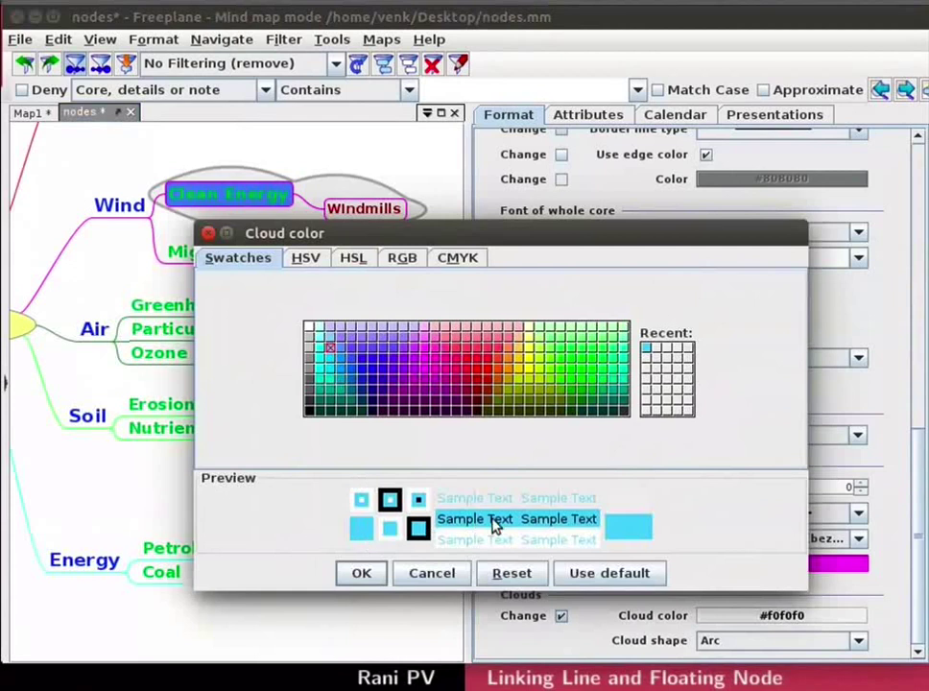
{"action": "left_click", "coordinate": [362, 574]}
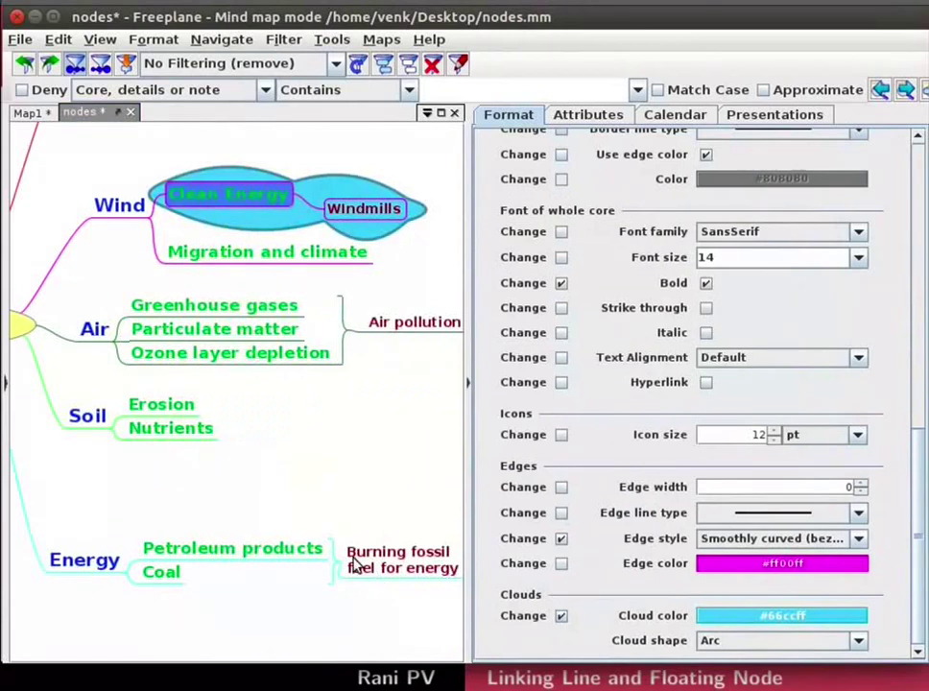
Bring the Water branch into view, select Sustenance, and hide the Format properties panel
{"action": "left_click", "coordinate": [267, 254]}
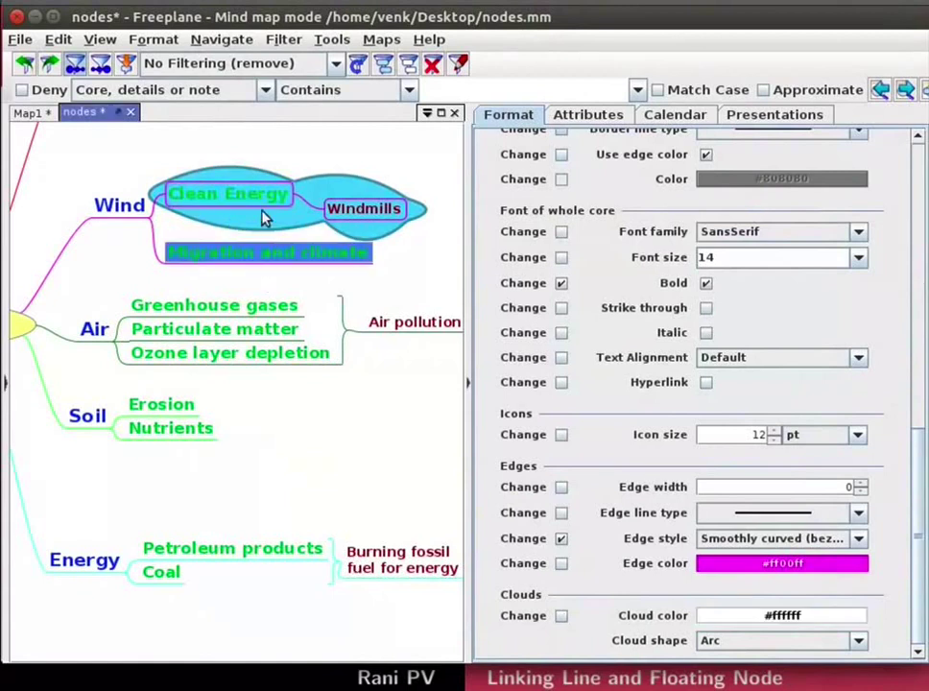
{"action": "left_click", "coordinate": [247, 203]}
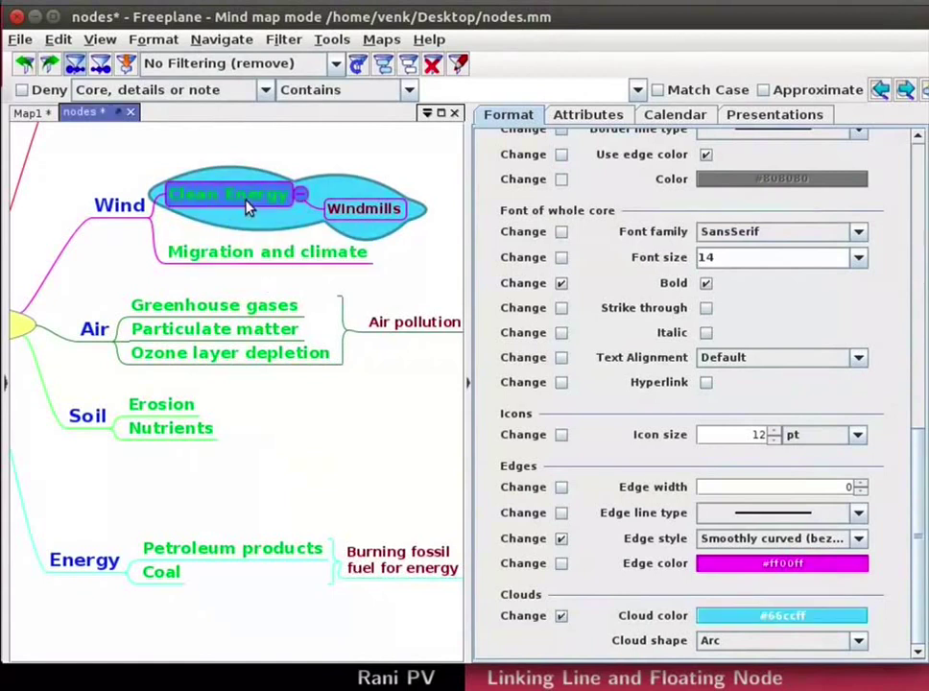
{"action": "left_click", "coordinate": [153, 300]}
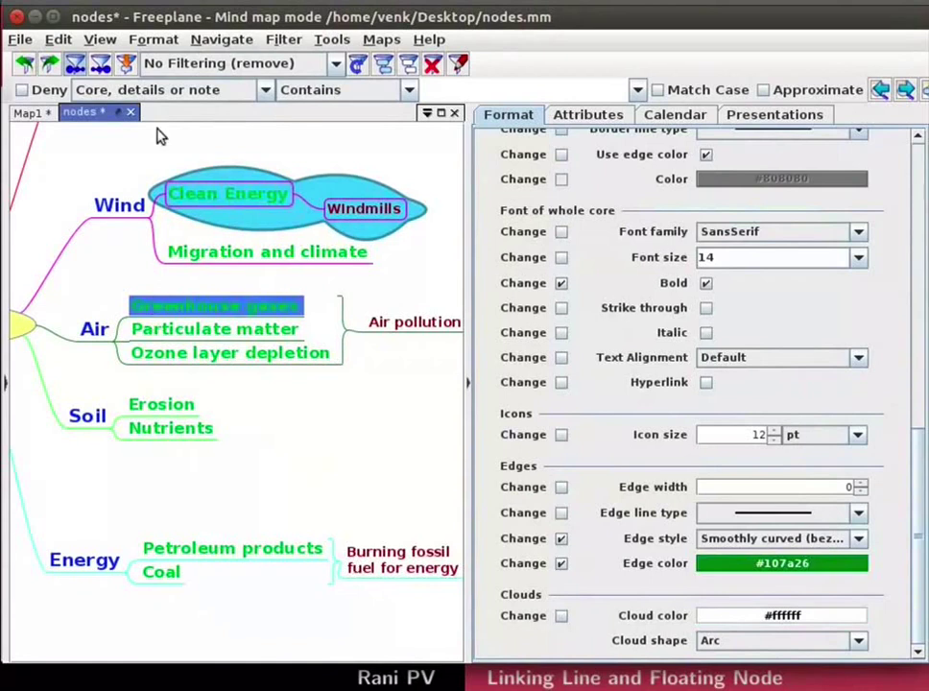
{"action": "left_click_drag", "start_coordinate": [160, 152], "coordinate": [151, 386]}
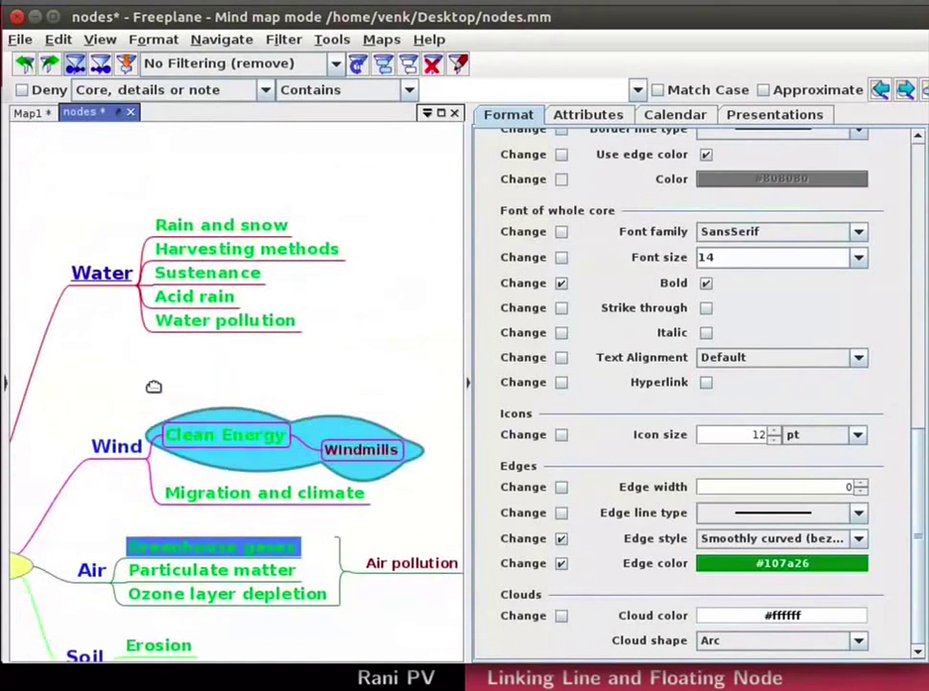
{"action": "left_click", "coordinate": [209, 275]}
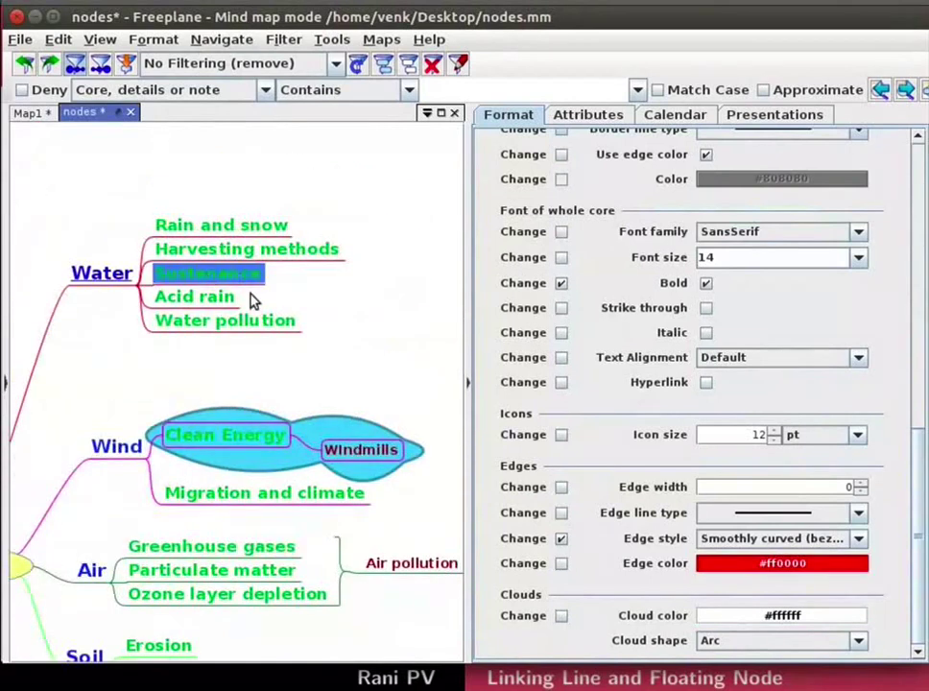
{"action": "left_click", "coordinate": [295, 322]}
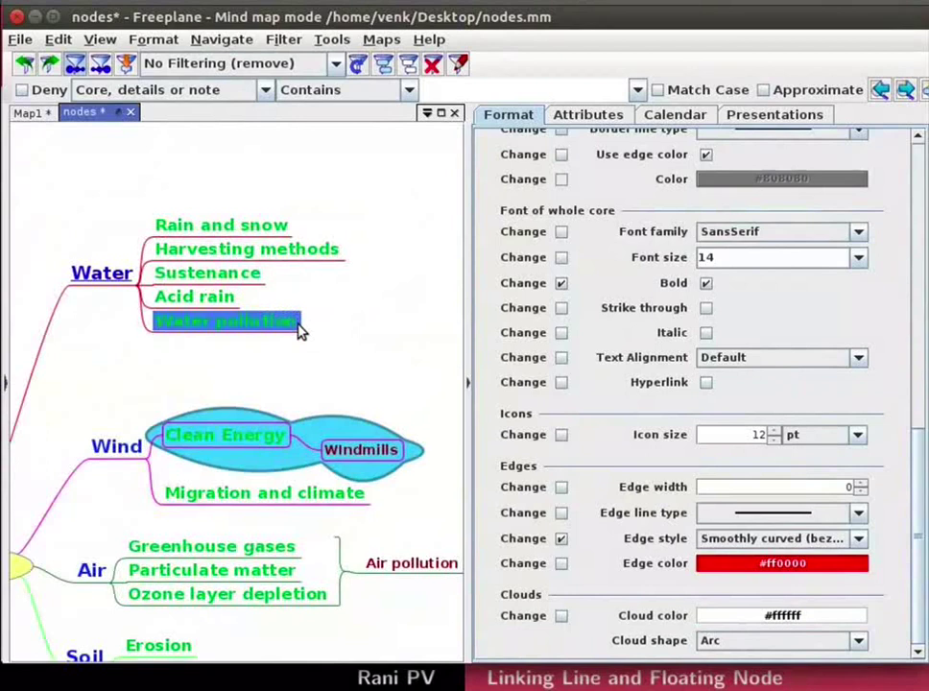
{"action": "key", "text": "Up"}
{"action": "key", "text": "Up"}
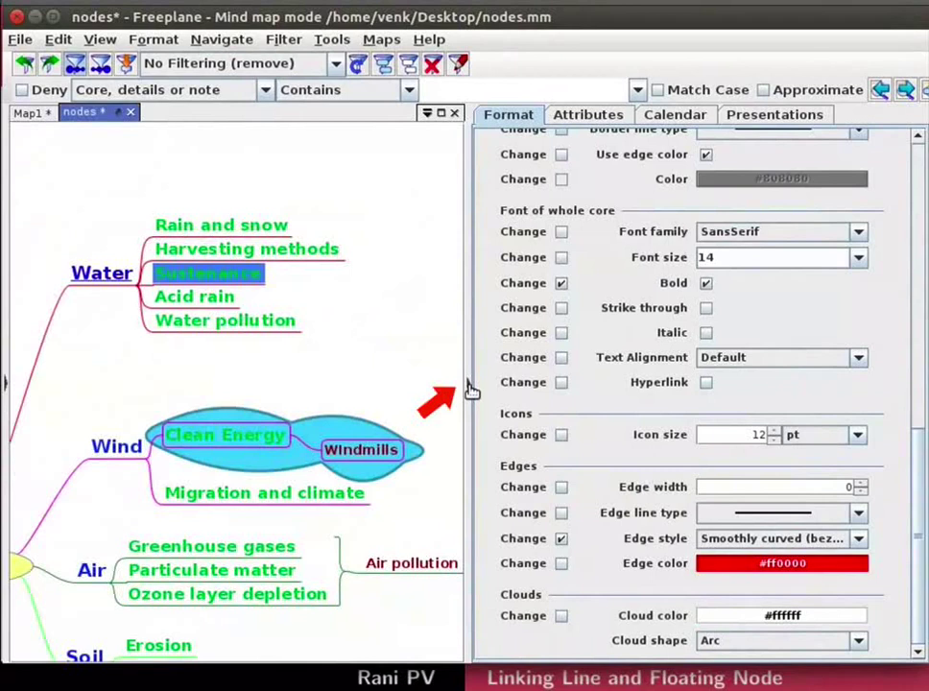
{"action": "left_click", "coordinate": [471, 387]}
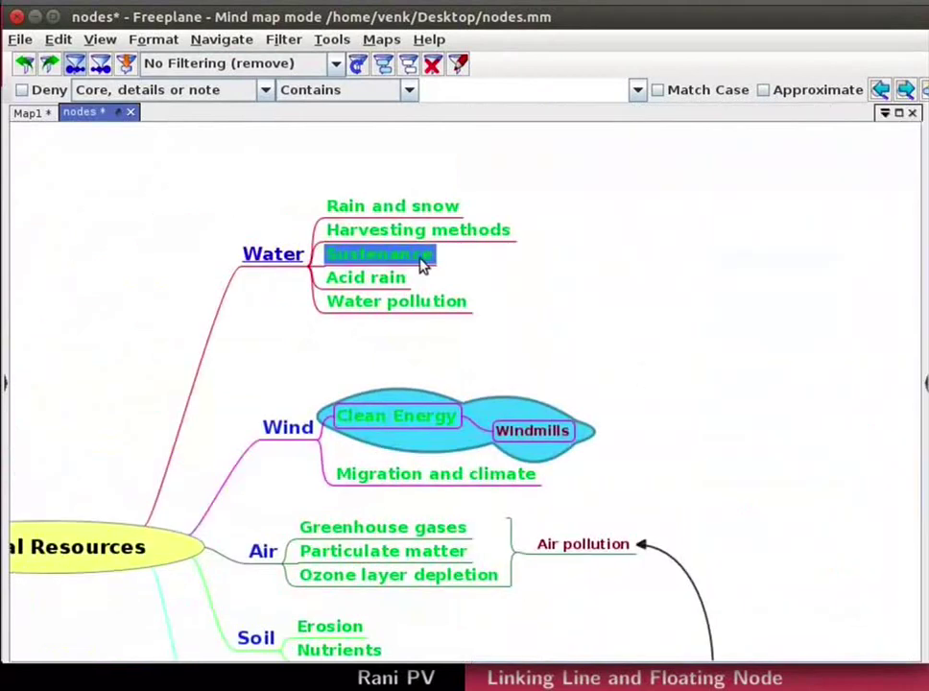
Move Sustenance below Water pollution using Edit > Move and sort > Move node (Sibling down)
{"action": "left_click", "coordinate": [59, 41]}
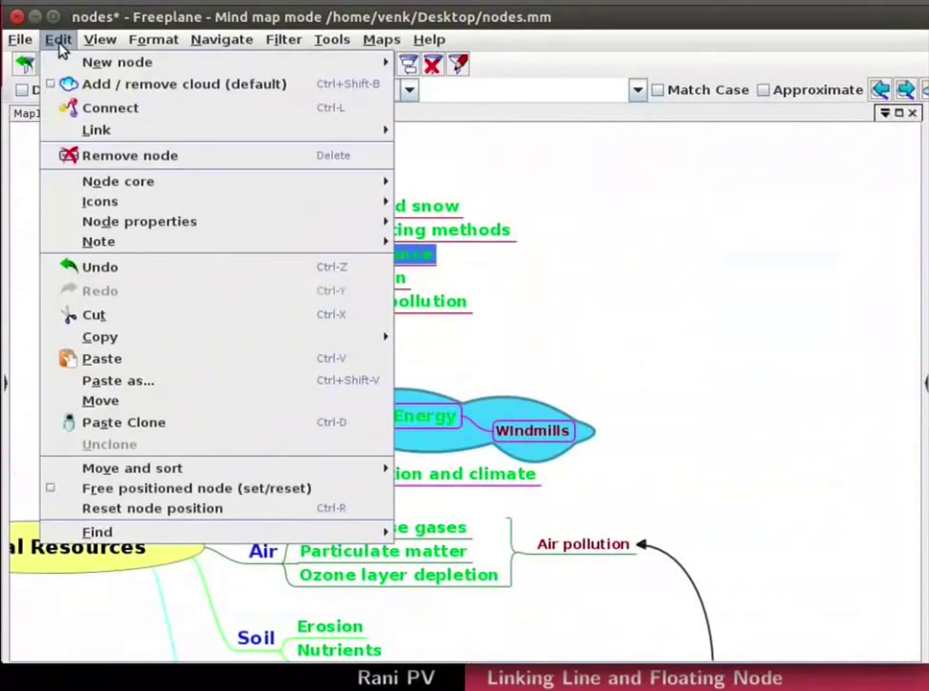
{"action": "mouse_move", "coordinate": [182, 467]}
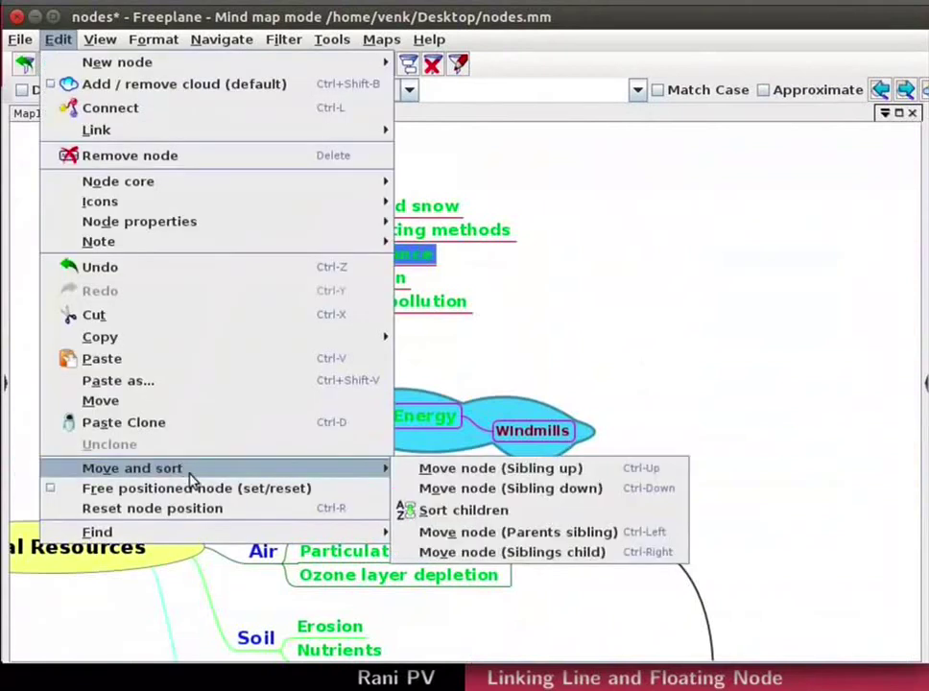
{"action": "left_click", "coordinate": [465, 490]}
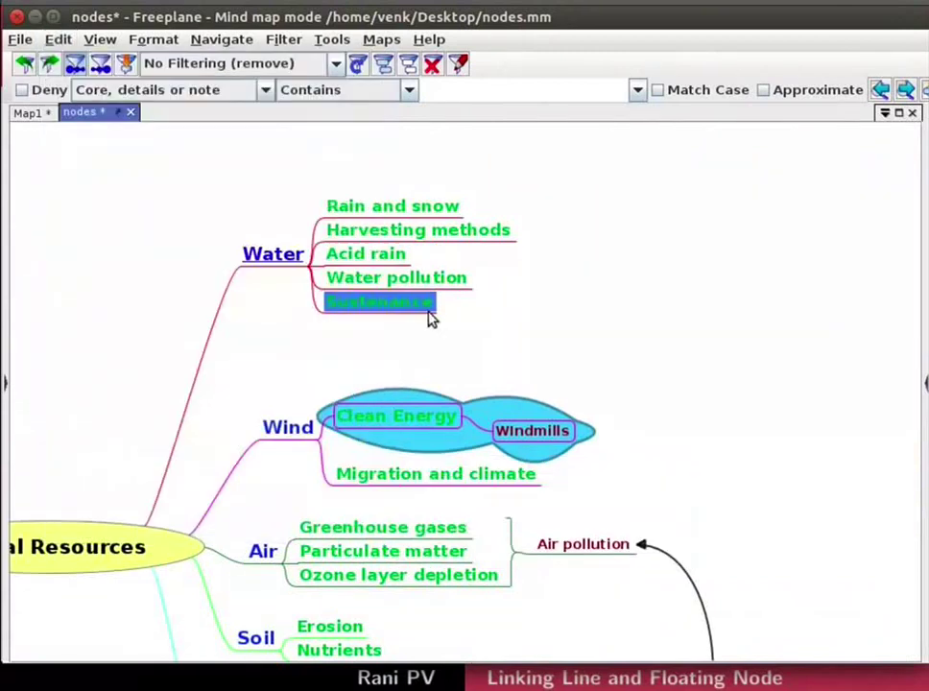
Move the Sustenance node to the end of the Water branch, after Water pollution
{"action": "left_click", "coordinate": [60, 40]}
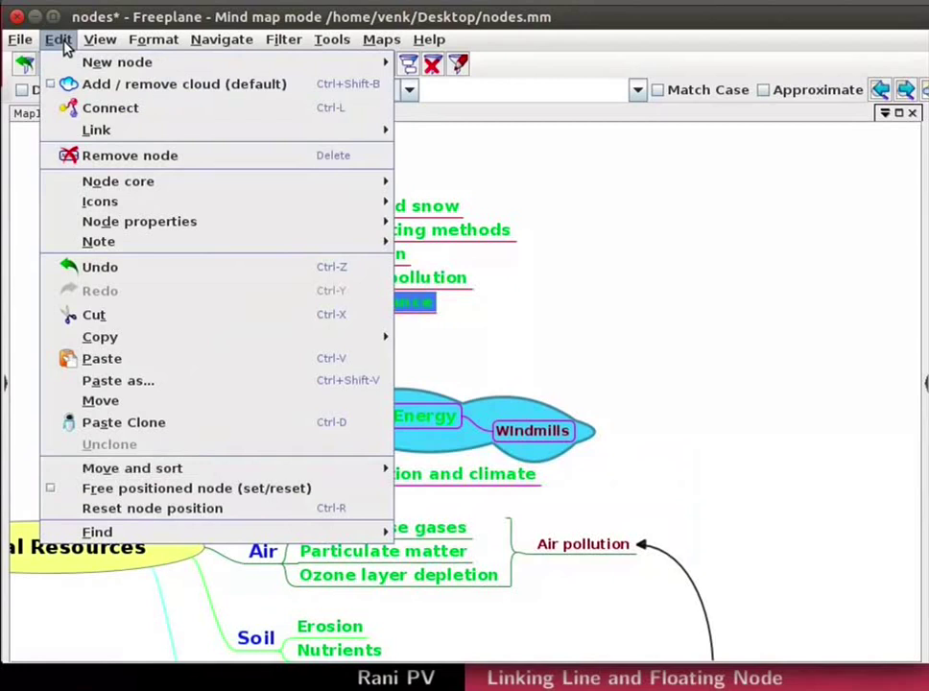
{"action": "mouse_move", "coordinate": [131, 468]}
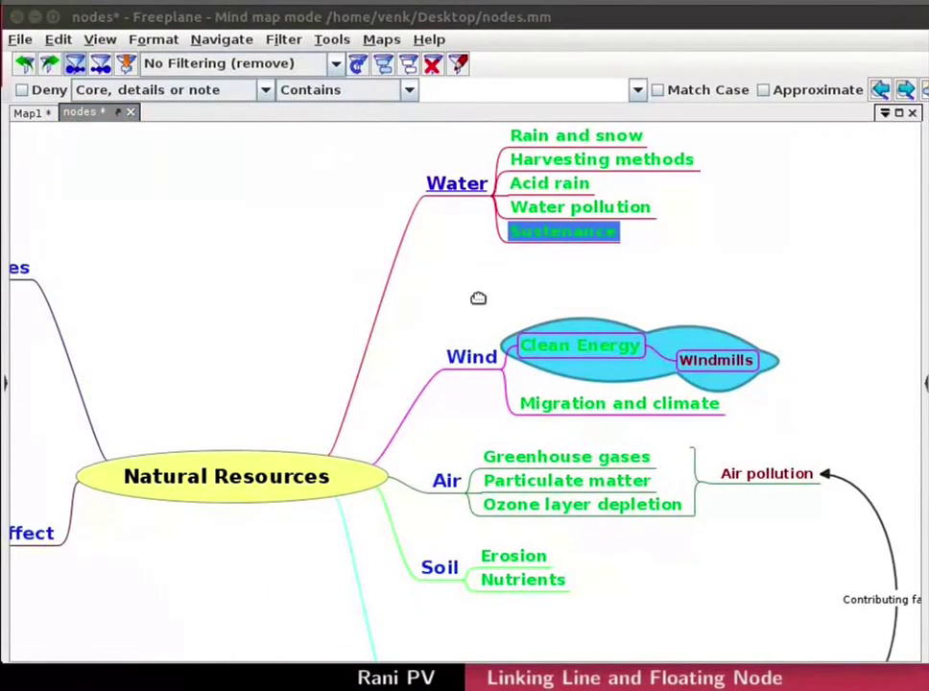
{"action": "left_click", "coordinate": [480, 302]}
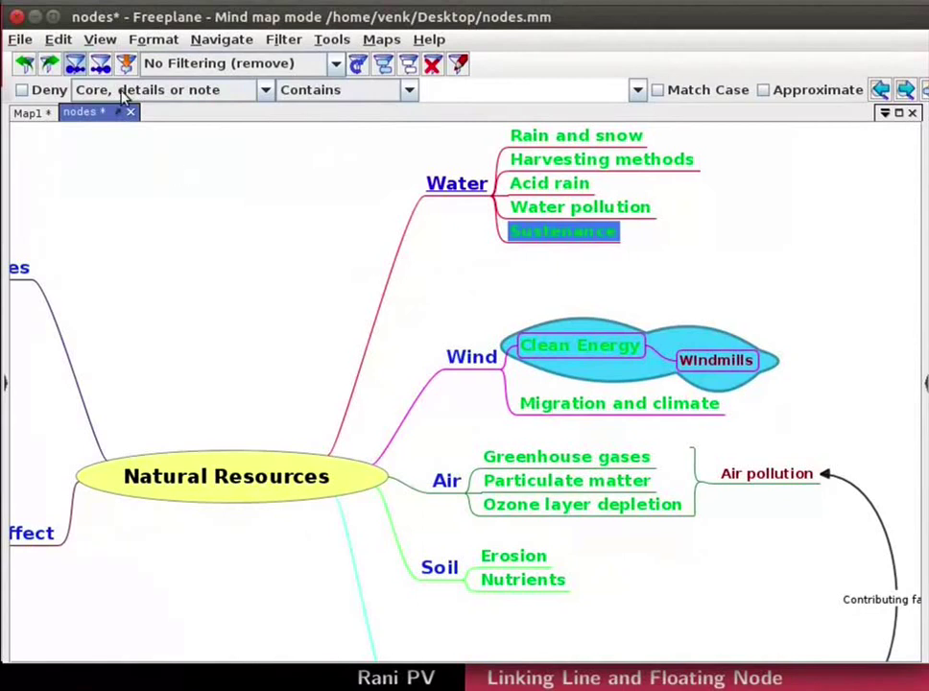
Create an empty floating node and drag it to the open upper-right area beside Water
{"action": "left_click", "coordinate": [57, 39]}
{"action": "mouse_move", "coordinate": [224, 63]}
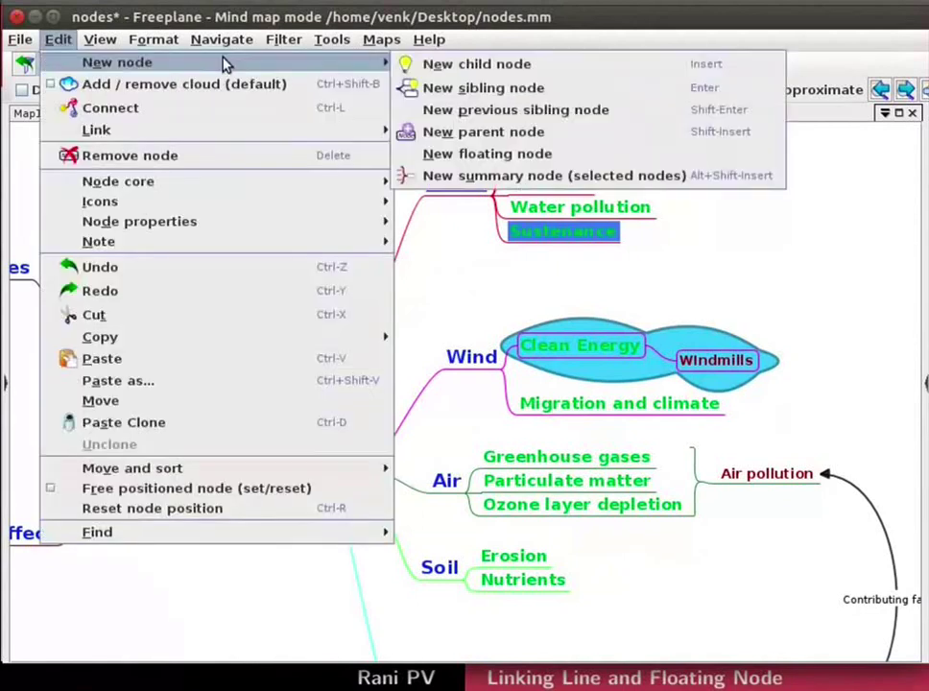
{"action": "left_click", "coordinate": [496, 155]}
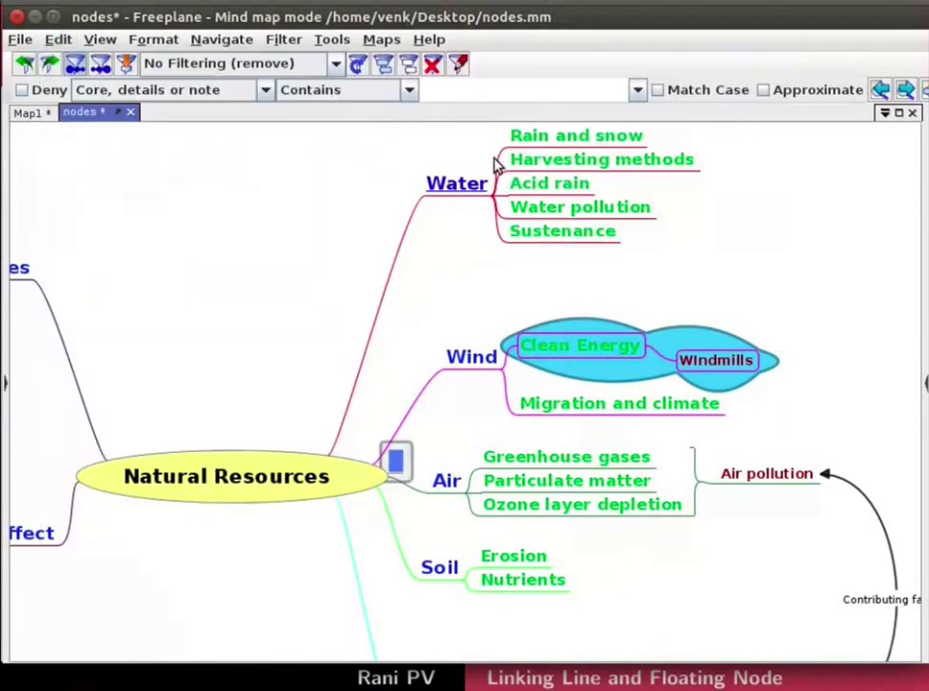
{"action": "left_click", "coordinate": [380, 465]}
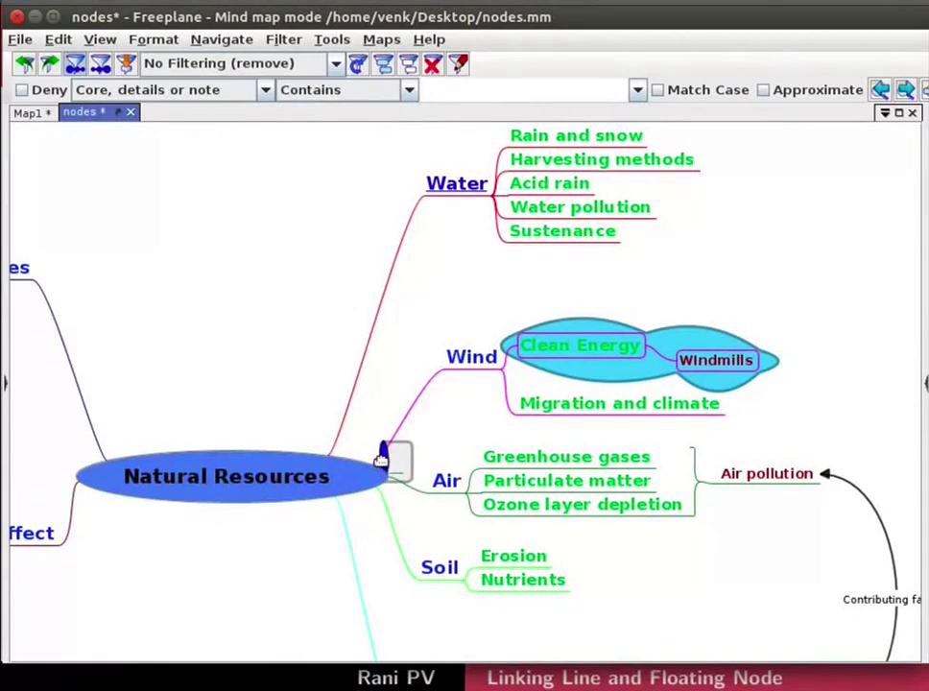
{"action": "left_click_drag", "start_coordinate": [381, 455], "coordinate": [785, 233]}
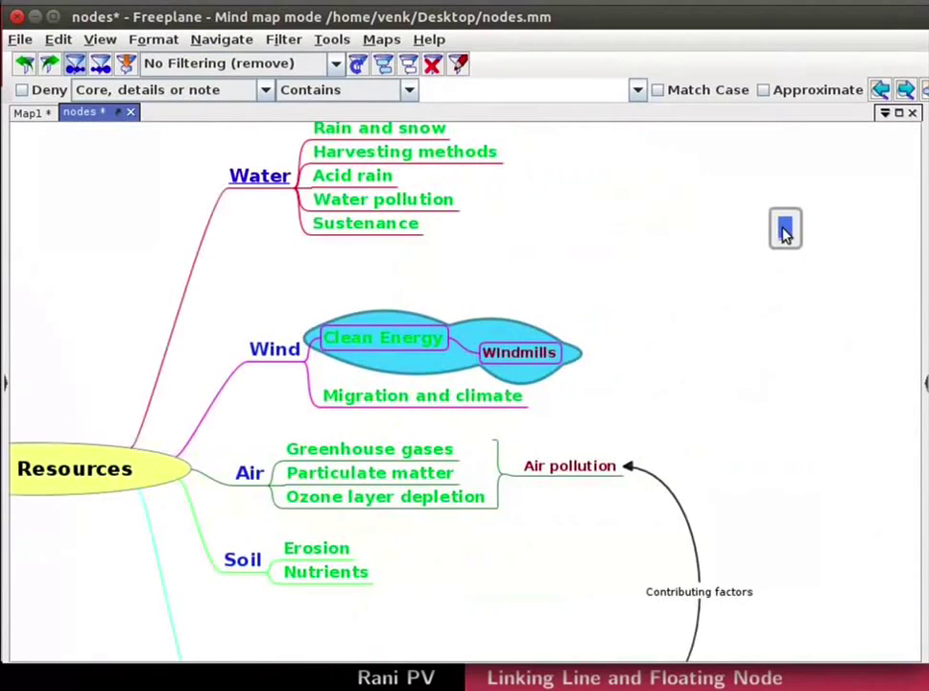
Open the floating node in the core text dialog and begin inserting a table
{"action": "right_click", "coordinate": [785, 233]}
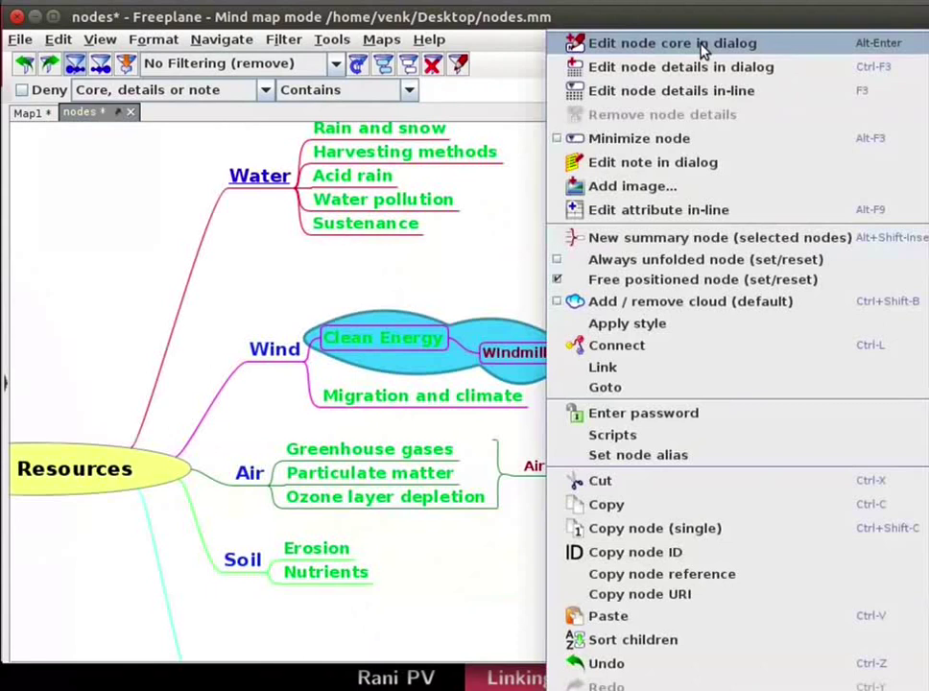
{"action": "left_click", "coordinate": [703, 50]}
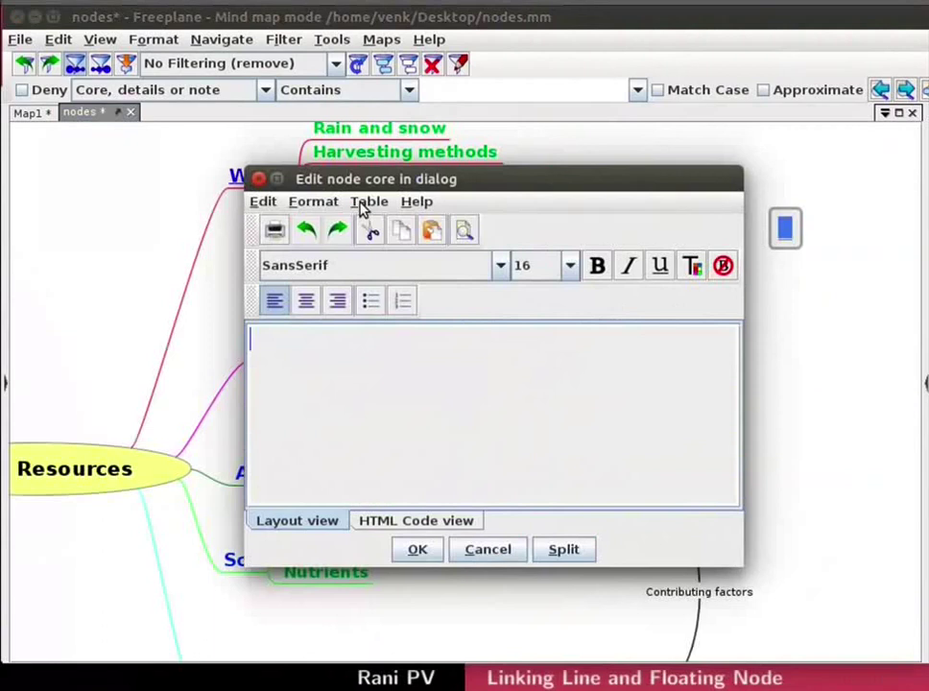
{"action": "left_click", "coordinate": [364, 202]}
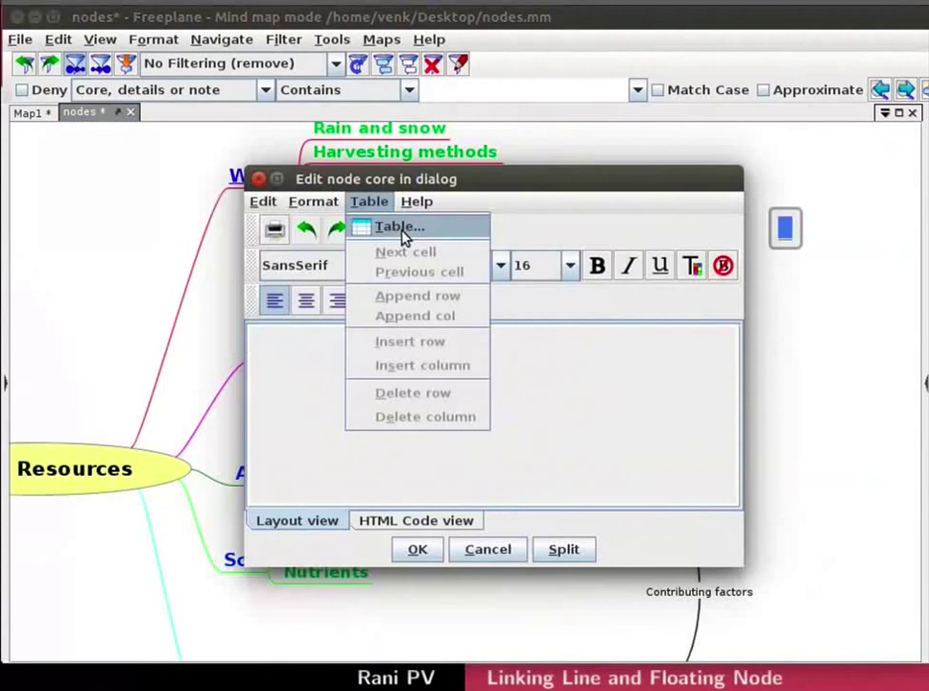
{"action": "left_click", "coordinate": [402, 234]}
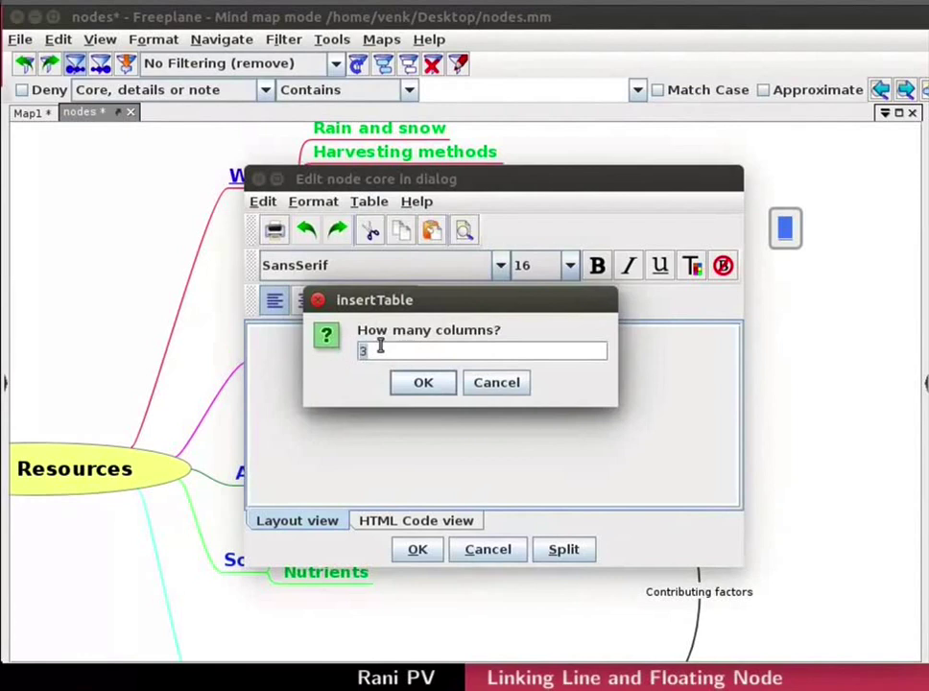
Create a two-column table with first row 'Ocean currents' and 'Hydroelectric power'
{"action": "type", "text": "2"}
{"action": "left_click", "coordinate": [423, 383]}
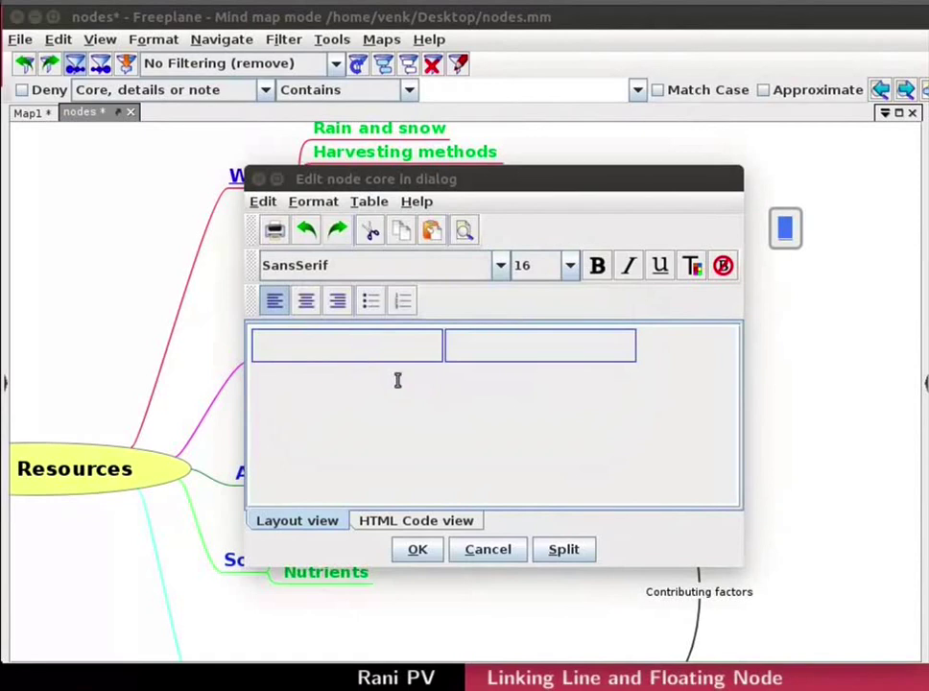
{"action": "left_click", "coordinate": [346, 351]}
{"action": "type", "text": "Ocean currents"}
{"action": "key", "text": "Tab"}
{"action": "type", "text": "Hydroelectric power"}
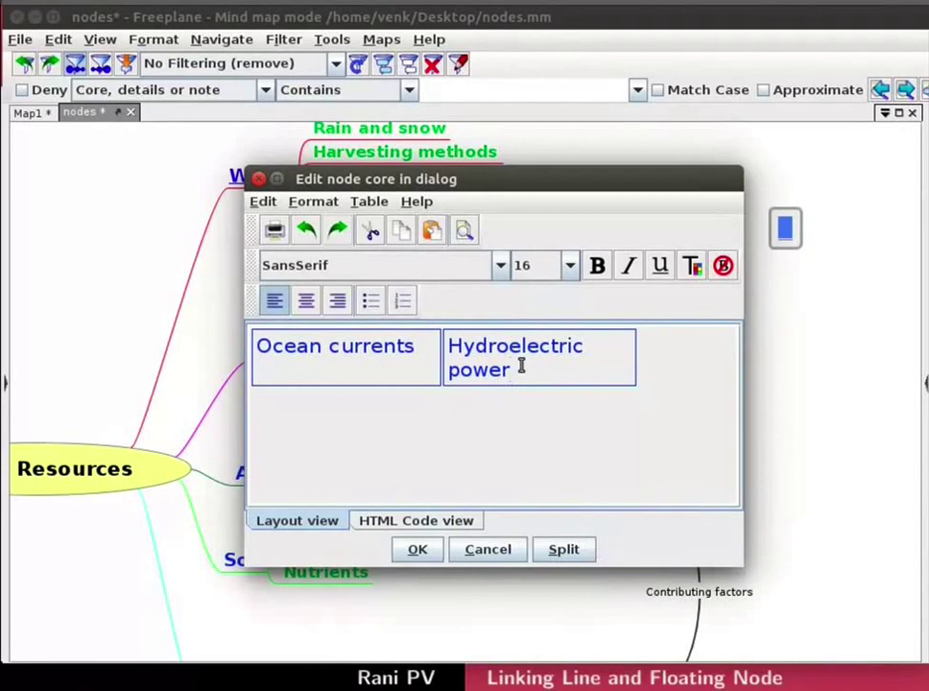
Append a second table row reading 'Solar power' and 'Nuclear power'
{"action": "left_click", "coordinate": [369, 203]}
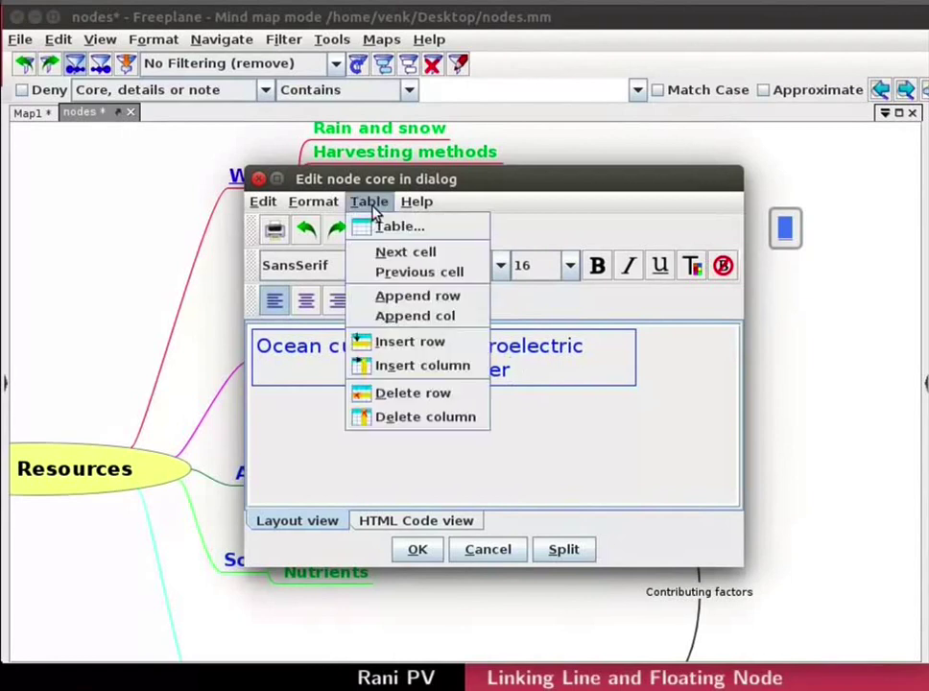
{"action": "left_click", "coordinate": [404, 297]}
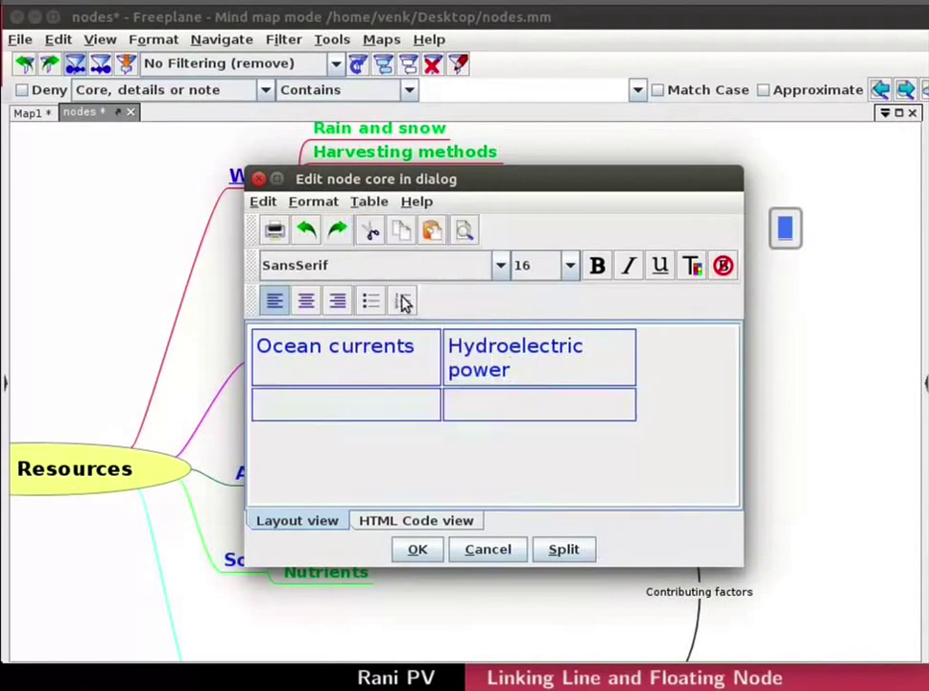
{"action": "left_click", "coordinate": [332, 409]}
{"action": "type", "text": "Solar power"}
{"action": "key", "text": "Tab"}
{"action": "type", "text": "Nuclear power"}
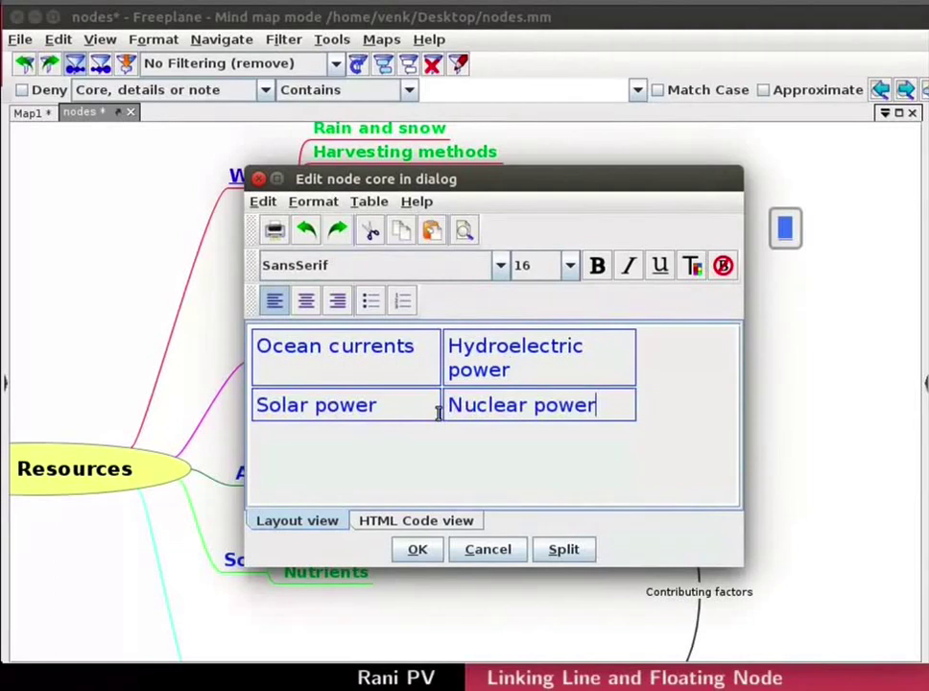
Close the table options unchanged and confirm the editor to apply the table to the node
{"action": "left_click", "coordinate": [369, 201]}
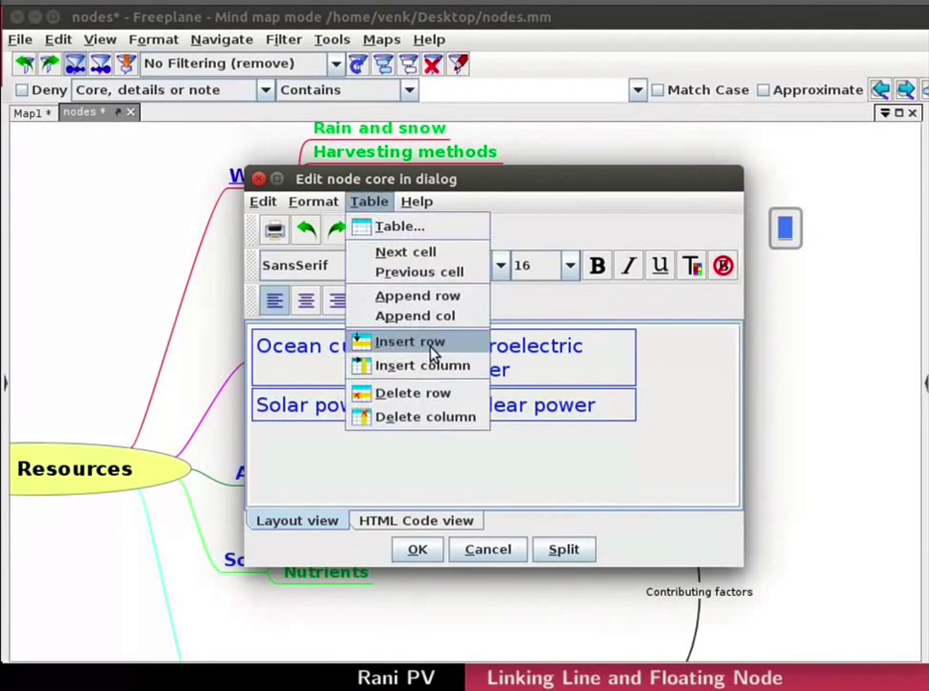
{"action": "left_click", "coordinate": [518, 431]}
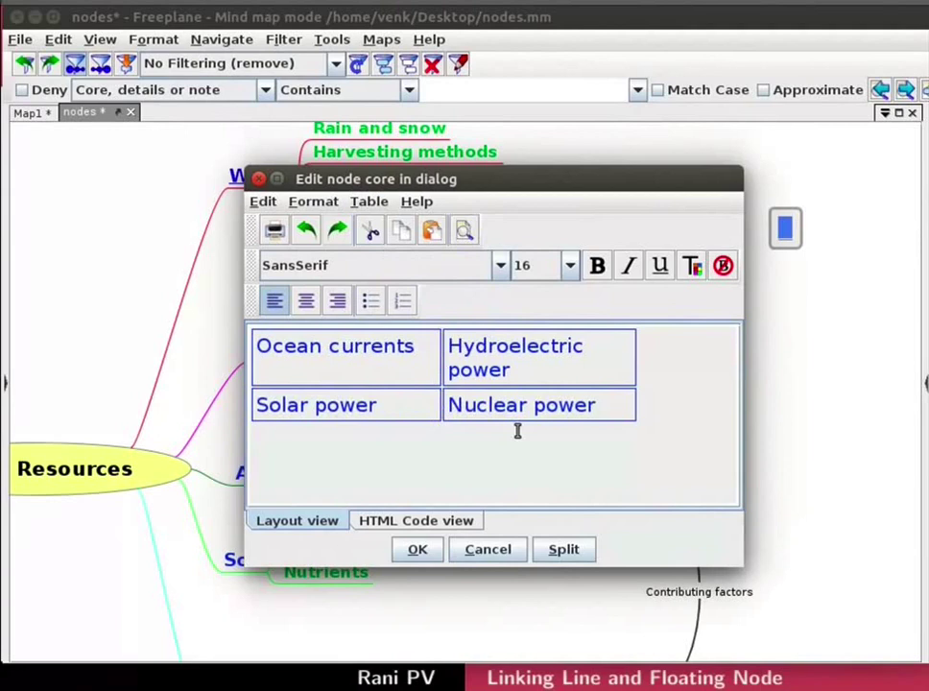
{"action": "left_click", "coordinate": [431, 559]}
Draw a connector from the Clean Energy node to the floating table node
{"action": "left_click_drag", "start_coordinate": [638, 412], "coordinate": [552, 426]}
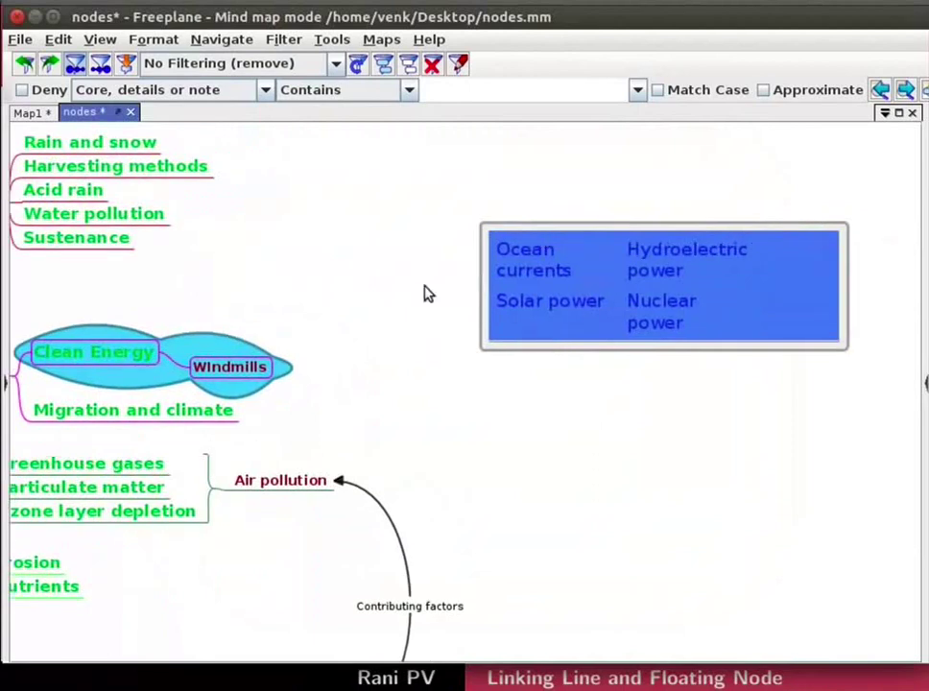
{"action": "scroll", "coordinate": [432, 325], "scroll_direction": "down", "scroll_amount": 3}
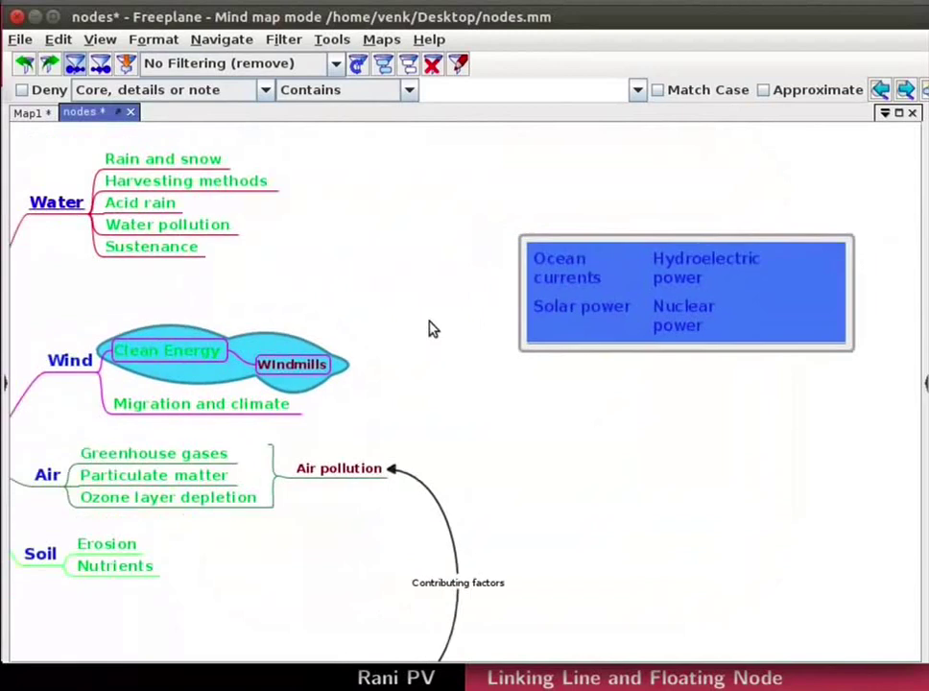
{"action": "left_click", "coordinate": [221, 346]}
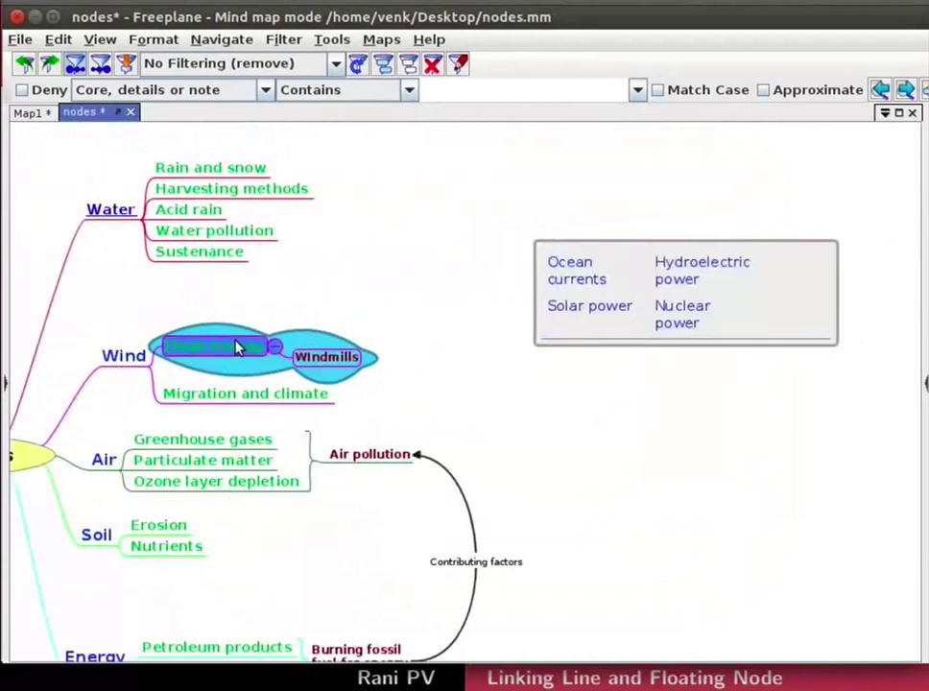
{"action": "left_click", "coordinate": [546, 294]}
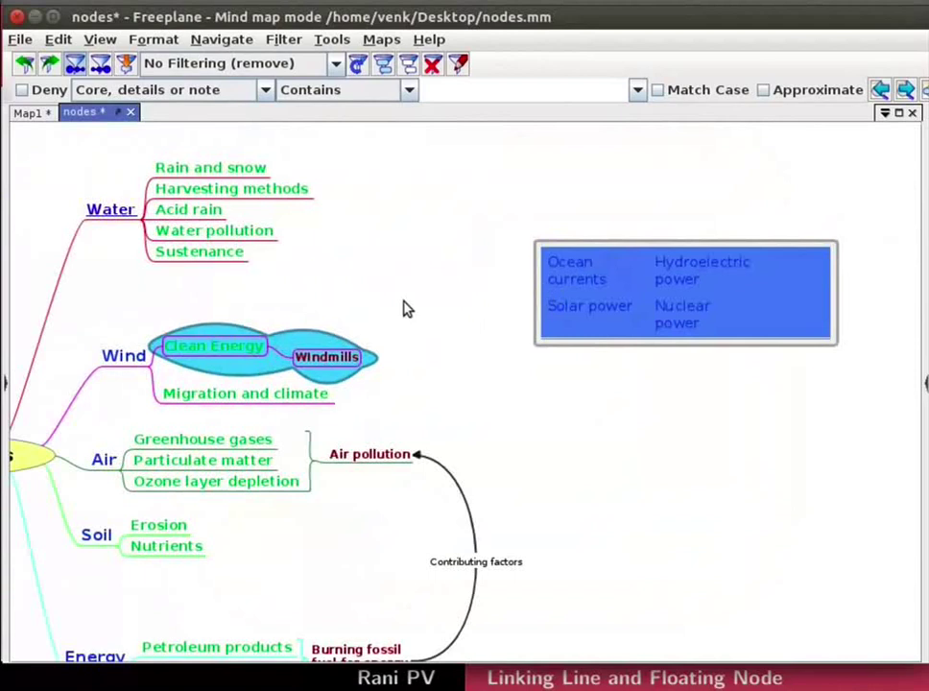
{"action": "left_click_drag", "start_coordinate": [216, 351], "coordinate": [867, 329]}
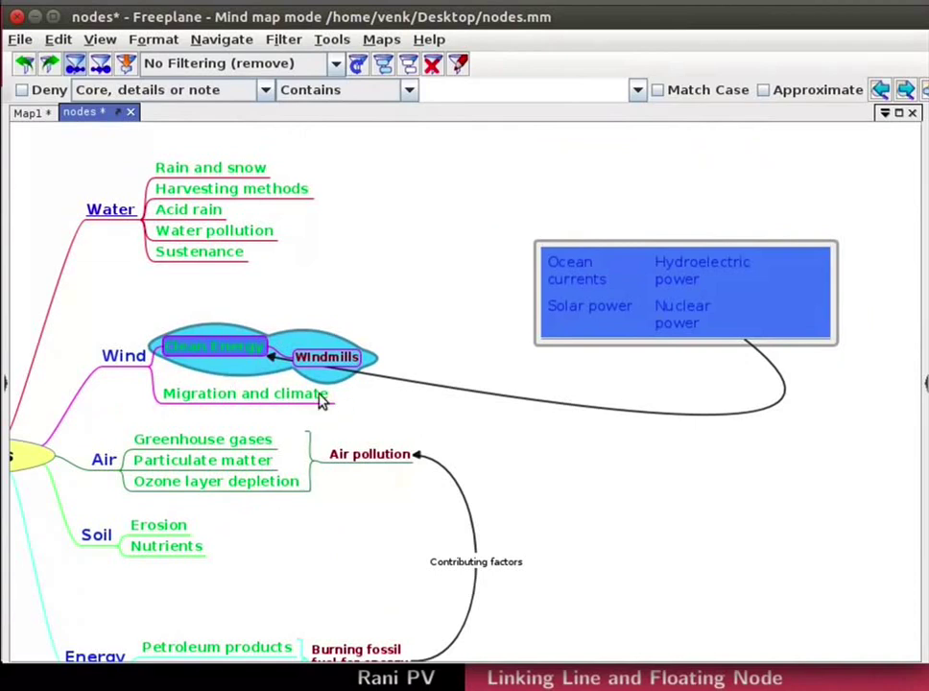
{"action": "left_click", "coordinate": [118, 216]}
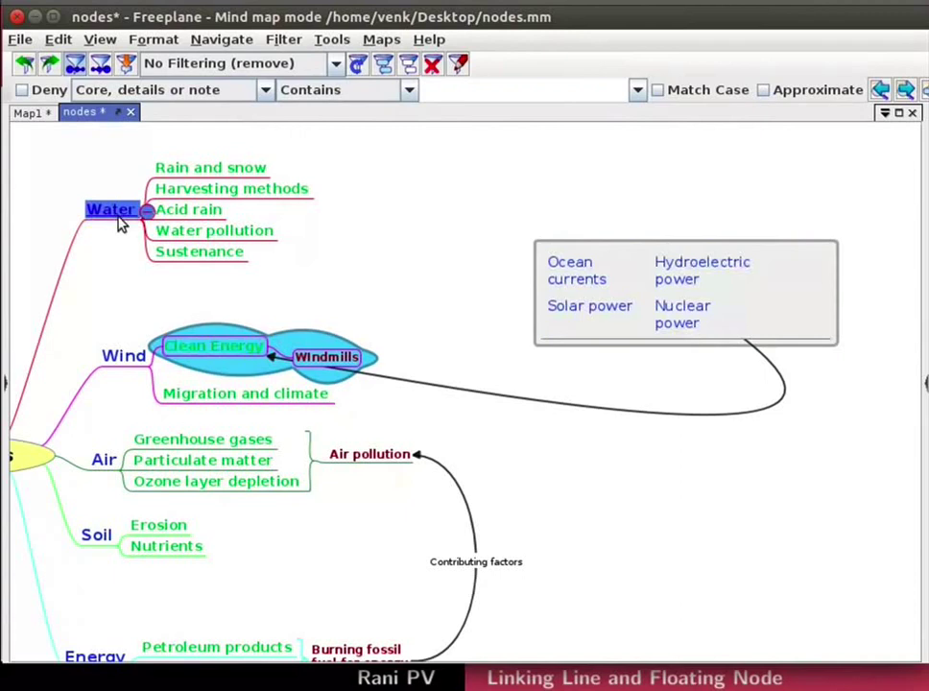
Link Water to the floating table node with Ctrl+L and bend the connector into a curve
{"action": "left_click", "coordinate": [625, 274]}
{"action": "key", "text": "ctrl+l"}
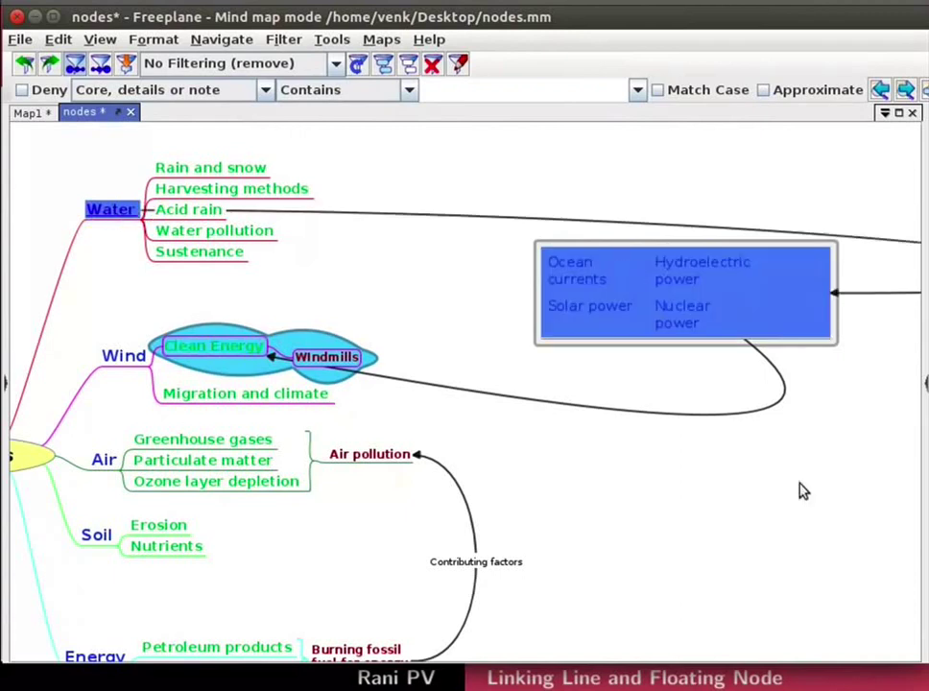
{"action": "left_click_drag", "start_coordinate": [511, 259], "coordinate": [265, 199]}
{"action": "scroll", "coordinate": [265, 199], "scroll_direction": "down", "scroll_amount": 4}
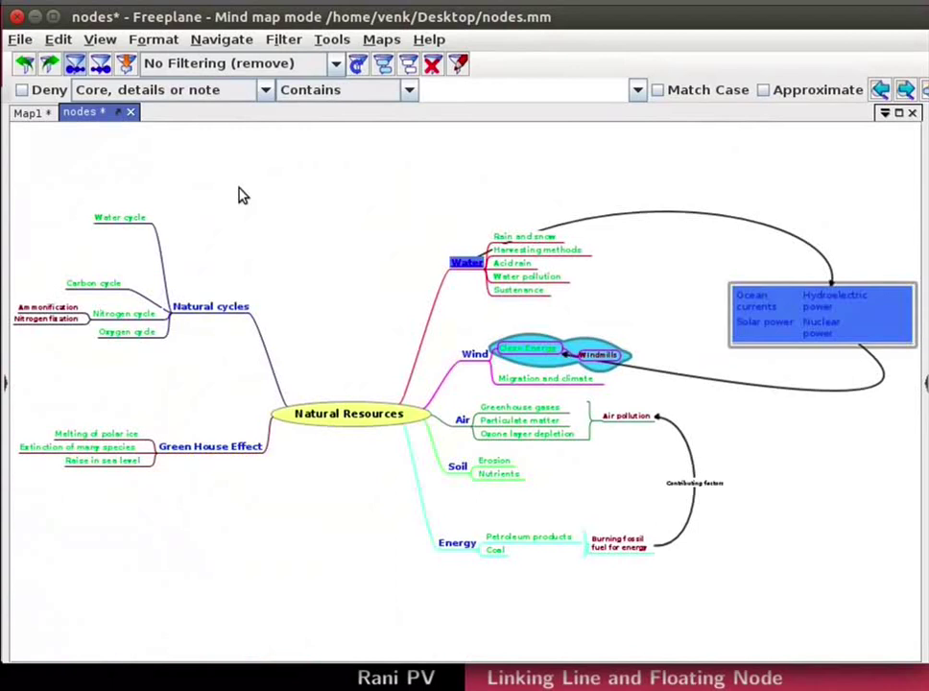
Save the nodes.mm map with Ctrl+S and bring up the File menu
{"action": "key", "text": "ctrl+s"}
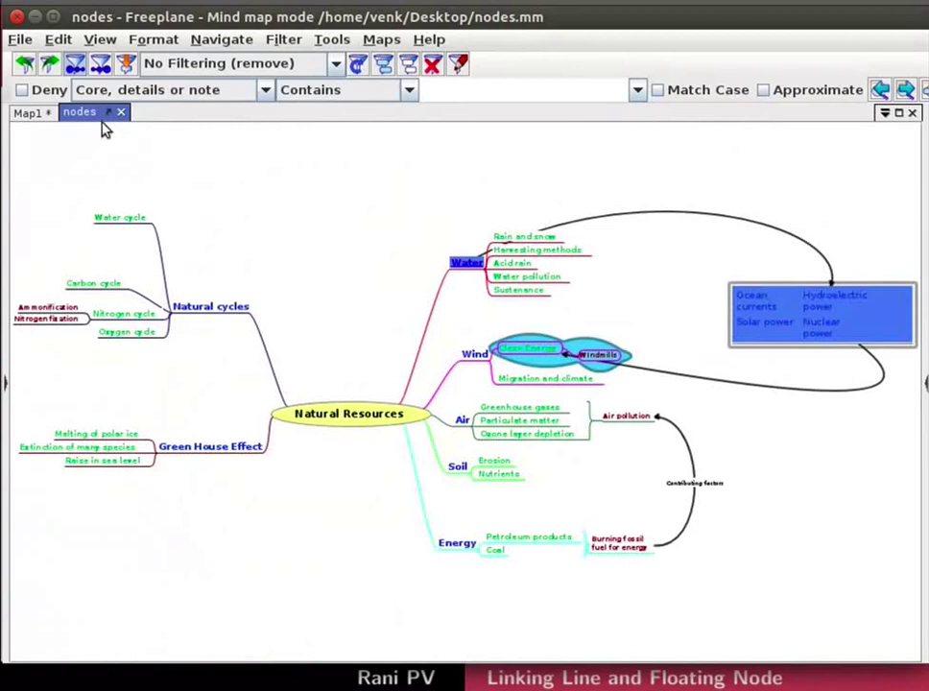
{"action": "left_click", "coordinate": [20, 39]}
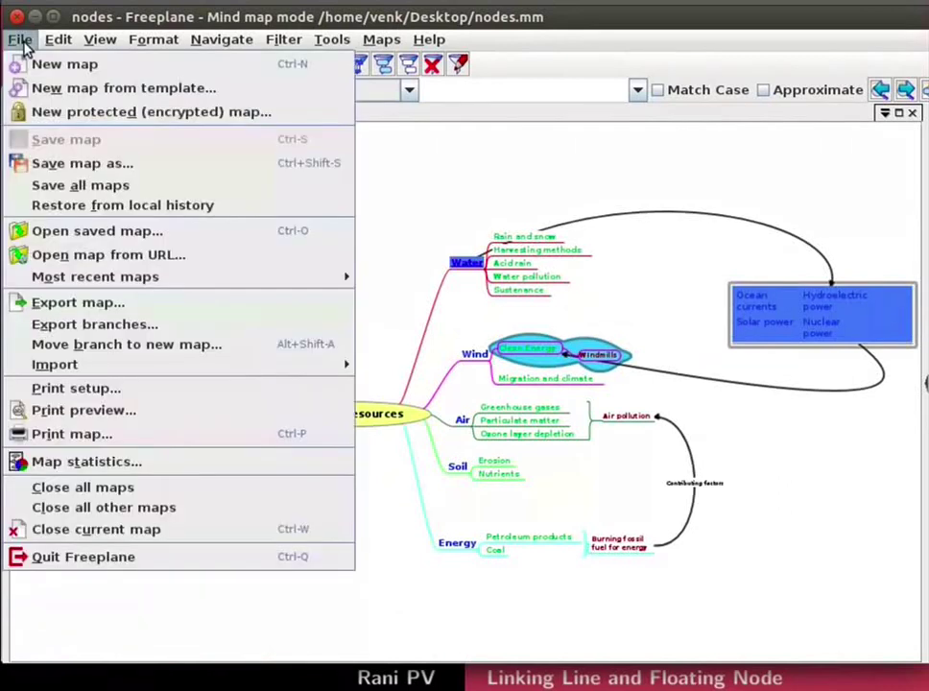